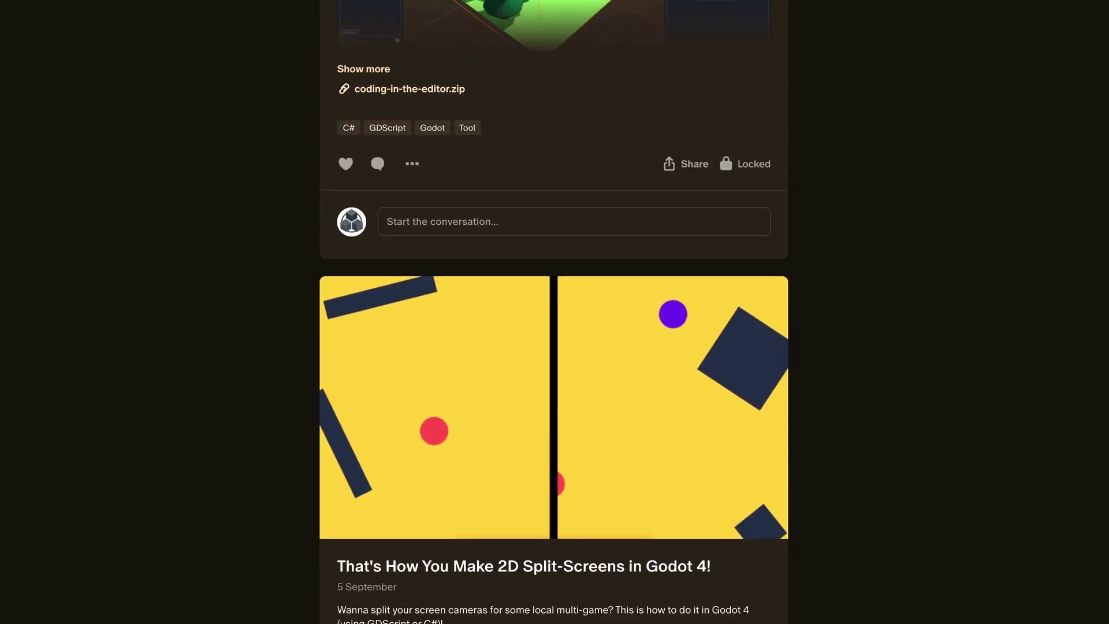
Step: Scroll the Patreon feed down past the split-screen post to the Checkerboard Gradient shader post
{"action": "scroll", "coordinate": [554, 312], "scroll_direction": "down", "scroll_amount": 20}
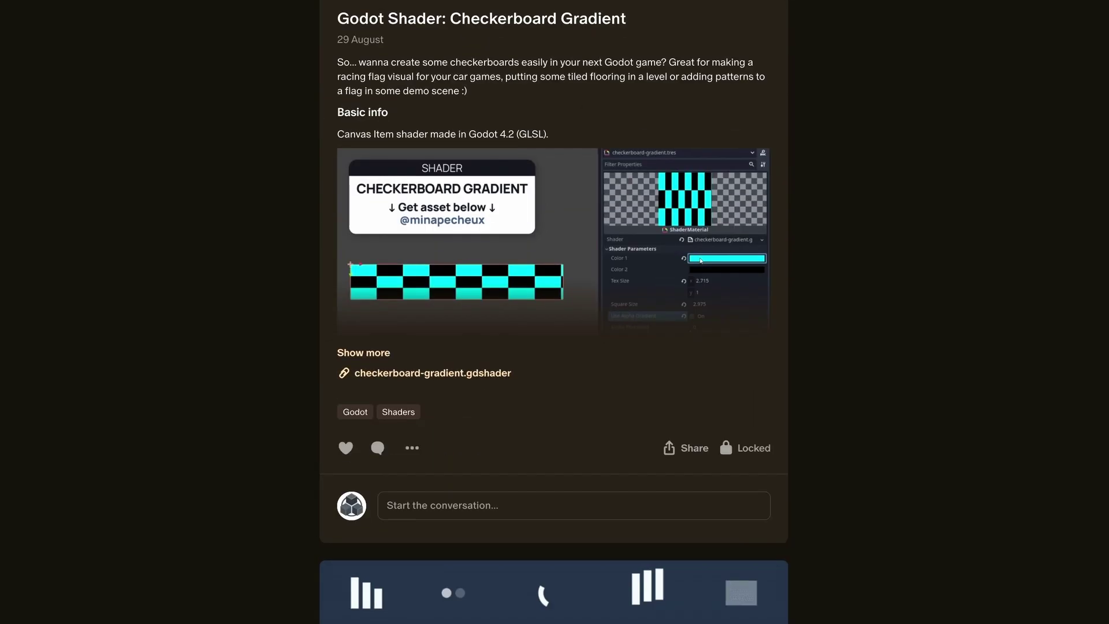
{"action": "scroll", "coordinate": [554, 312], "scroll_direction": "down", "scroll_amount": 10}
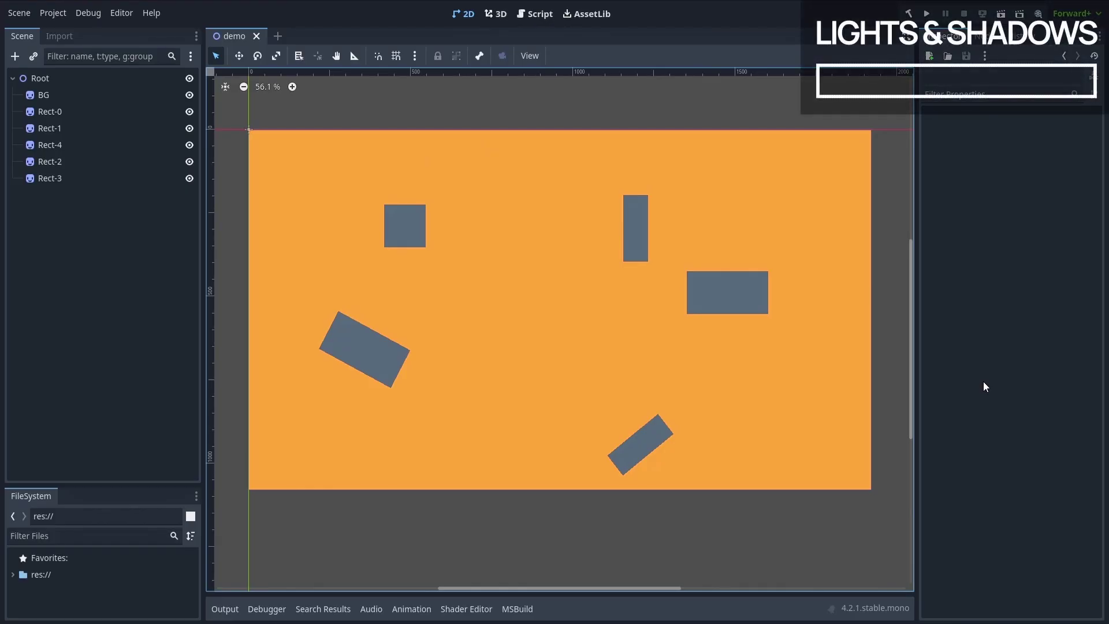
{"action": "left_click", "coordinate": [60, 94]}
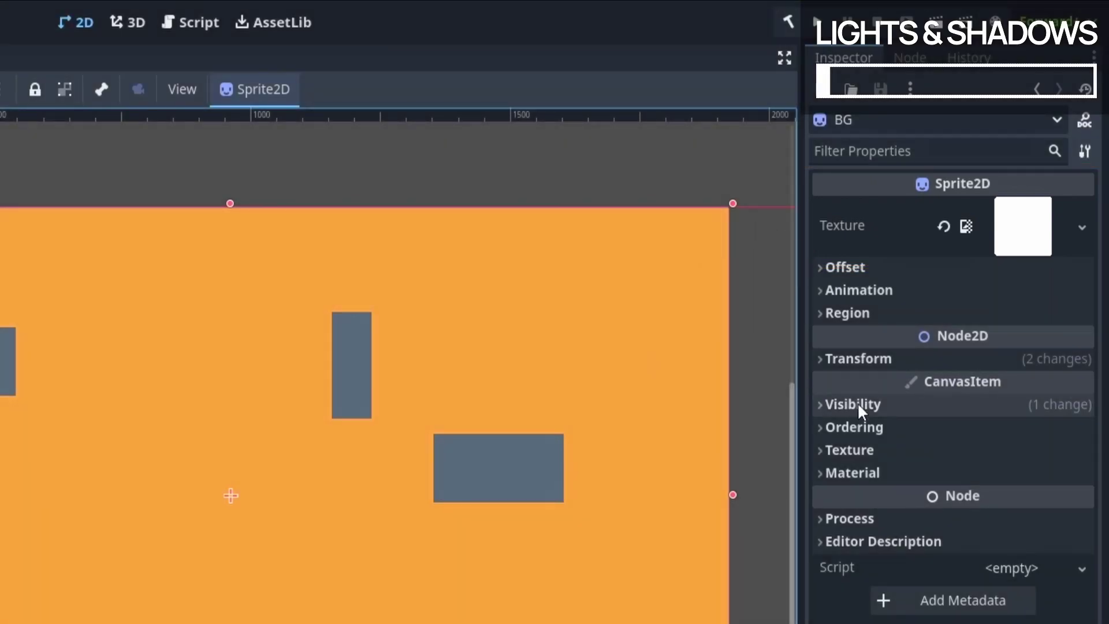
{"action": "left_click", "coordinate": [858, 403]}
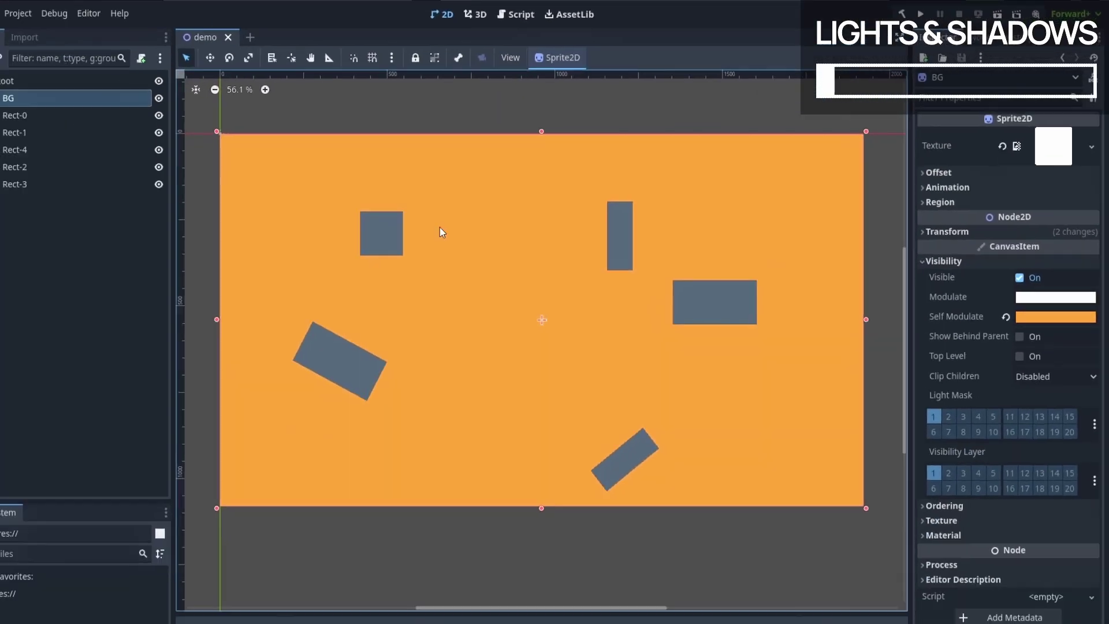
{"action": "left_click", "coordinate": [95, 114]}
{"action": "left_click", "coordinate": [95, 185], "text": "shift"}
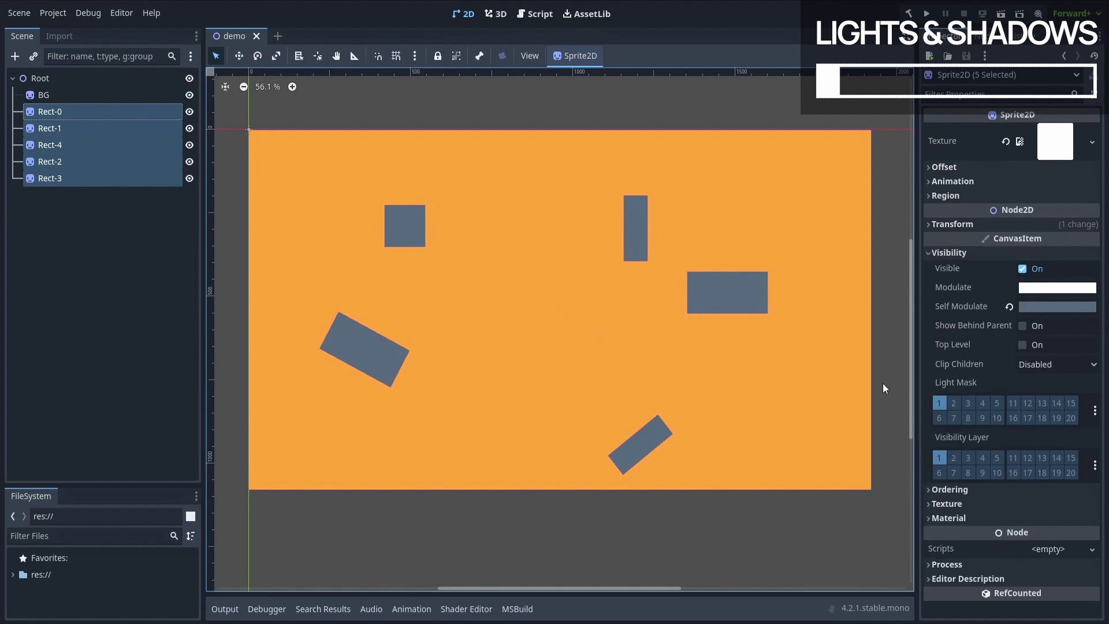
{"action": "left_click", "coordinate": [883, 383]}
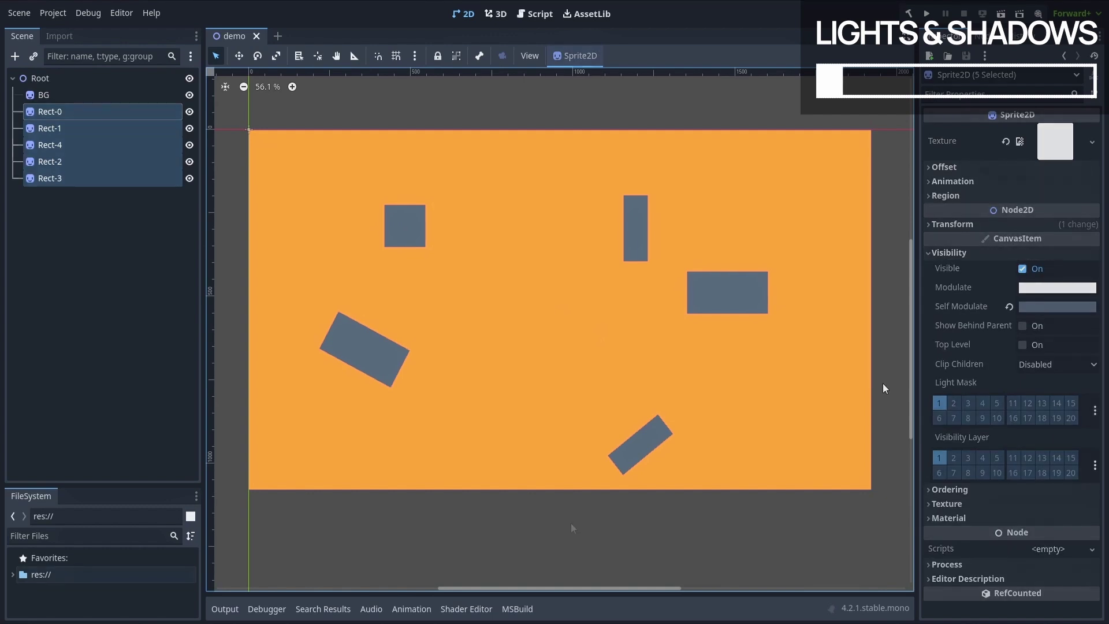
Step: Add a DirectionalLight2D child under Root, found by searching 'light2D'
{"action": "left_click", "coordinate": [102, 77]}
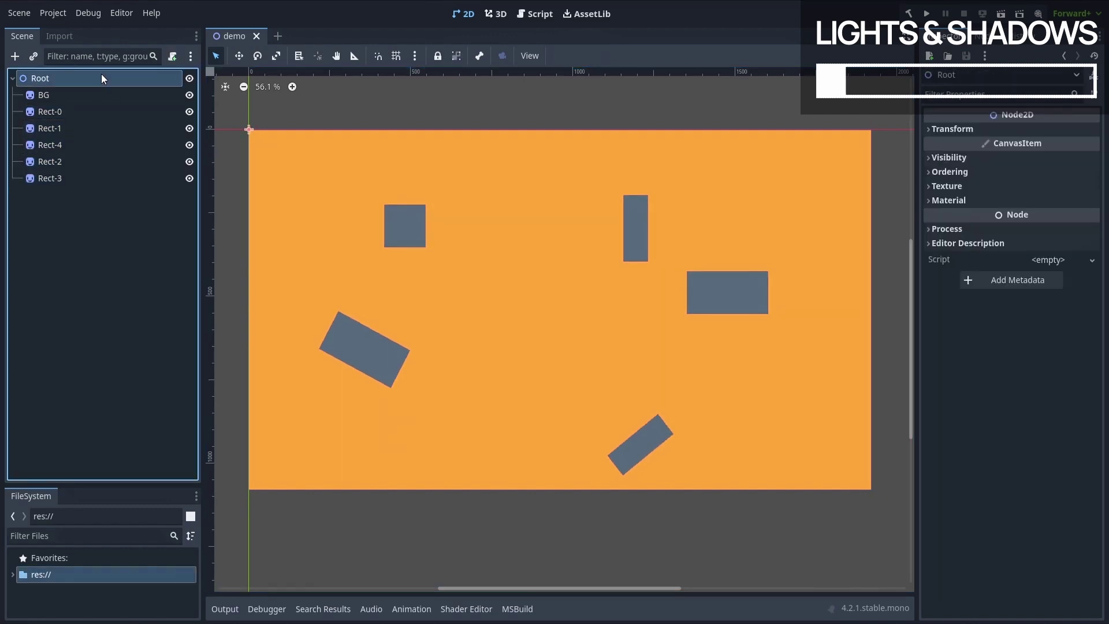
{"action": "right_click", "coordinate": [101, 78]}
{"action": "left_click", "coordinate": [127, 85]}
{"action": "type", "text": "light2D"}
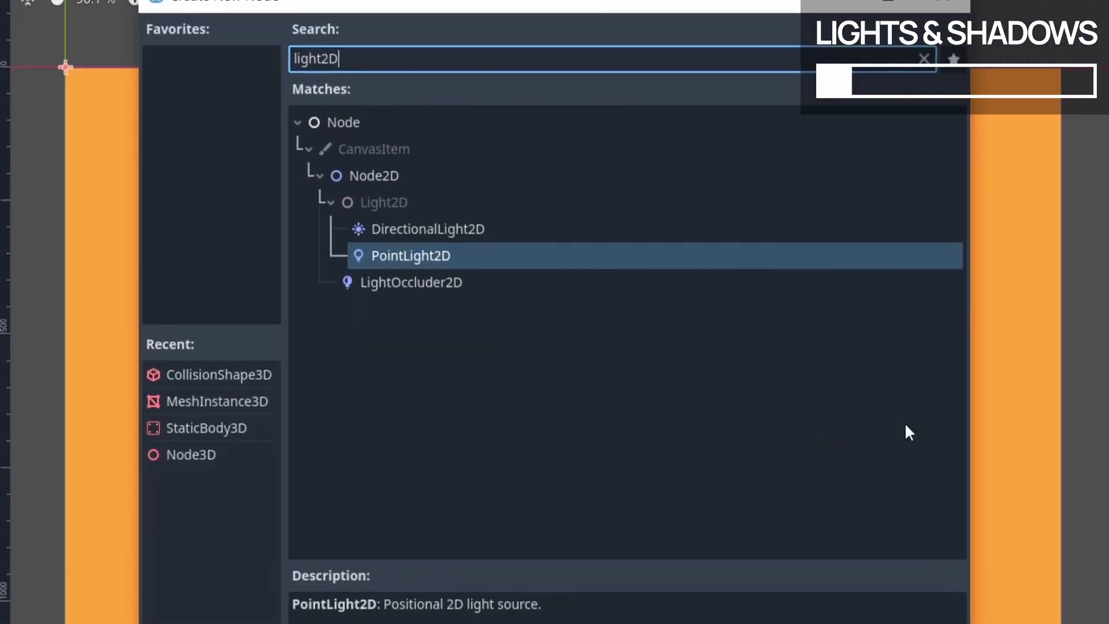
{"action": "left_click", "coordinate": [817, 229]}
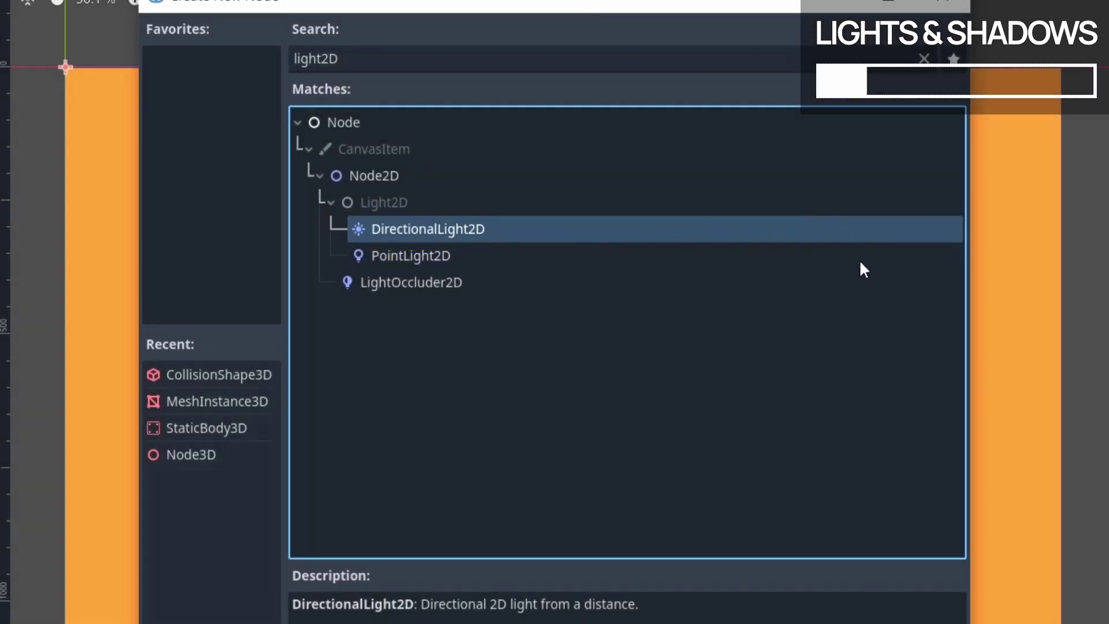
{"action": "left_click", "coordinate": [860, 257]}
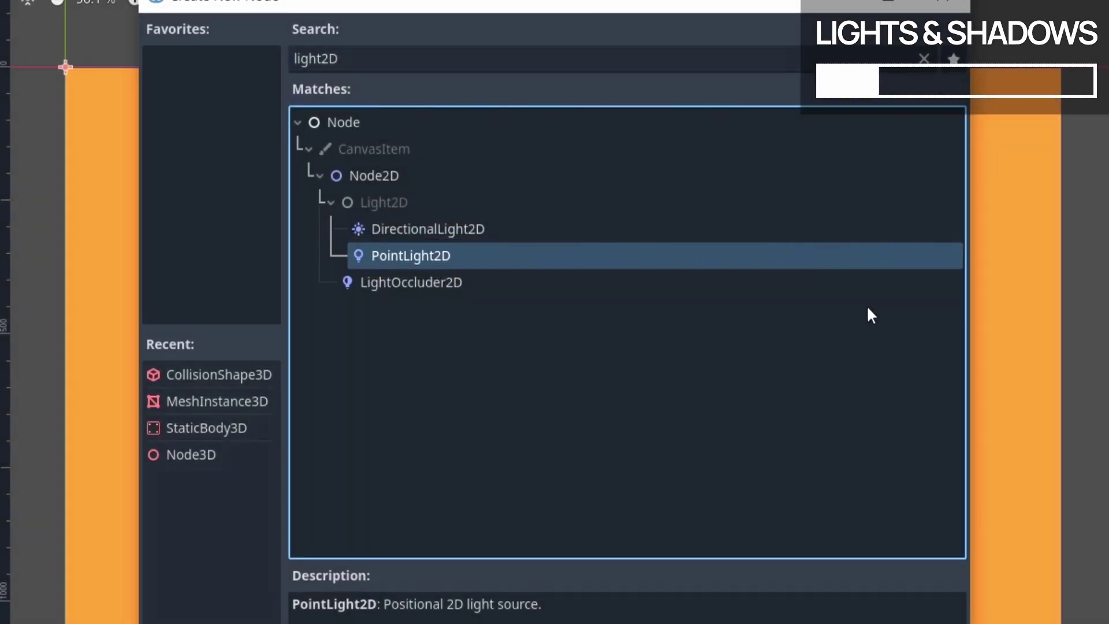
{"action": "left_click", "coordinate": [823, 230]}
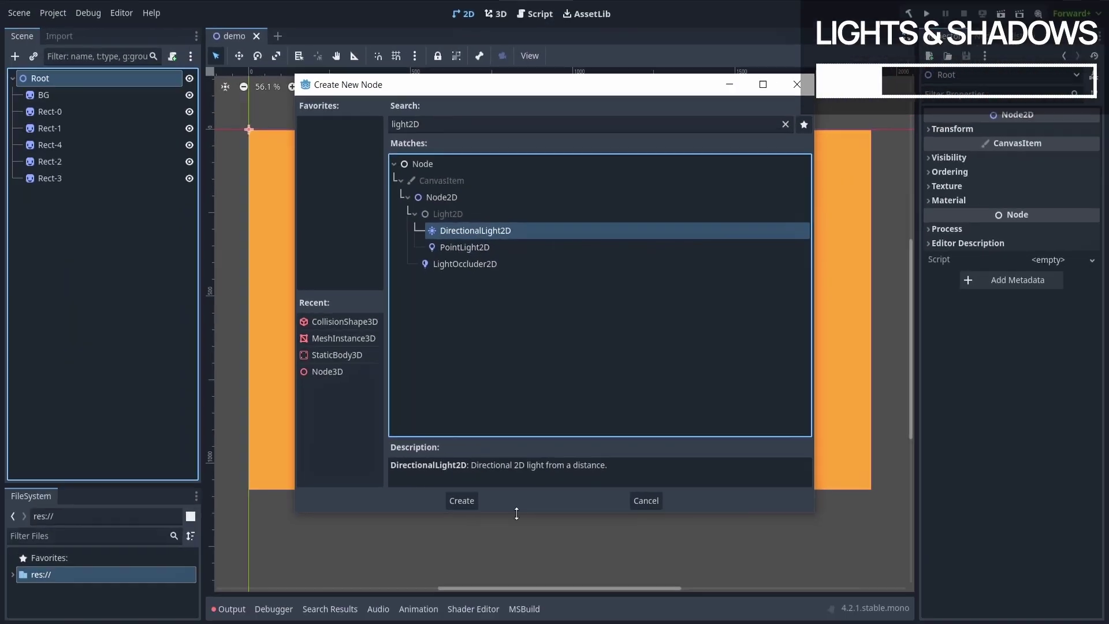
{"action": "left_click", "coordinate": [462, 500]}
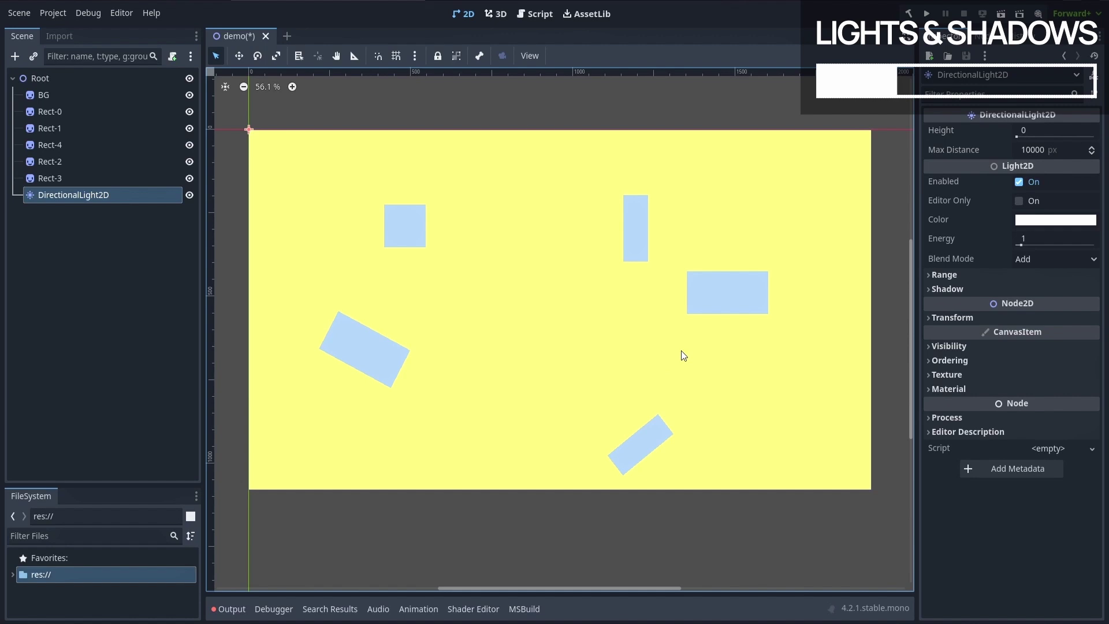
Step: Set the DirectionalLight2D's Energy to 0.3 in the Inspector
{"action": "key", "text": "e"}
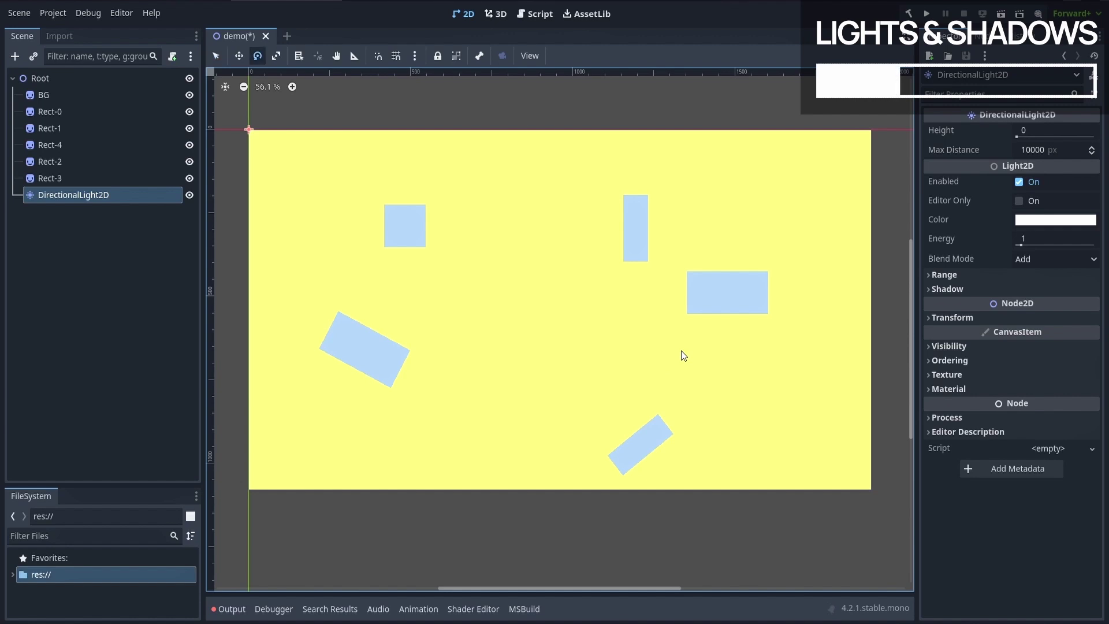
{"action": "key", "text": "q"}
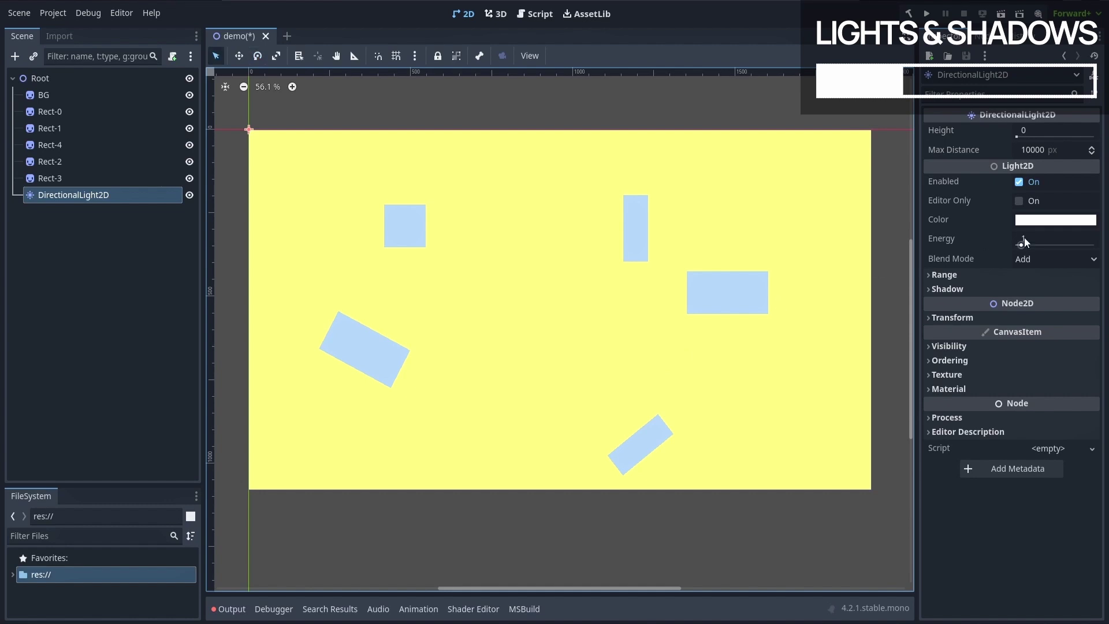
{"action": "left_click_drag", "start_coordinate": [1025, 244], "coordinate": [1023, 243]}
{"action": "left_click", "coordinate": [1023, 244]}
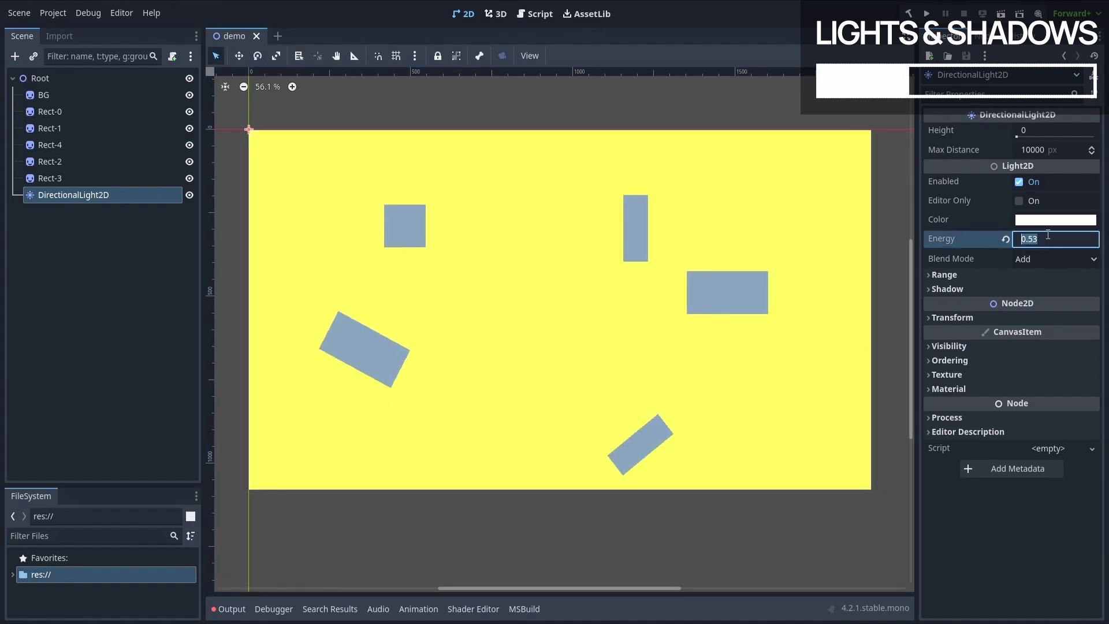
{"action": "type", "text": "0.3"}
{"action": "key", "text": "Return"}
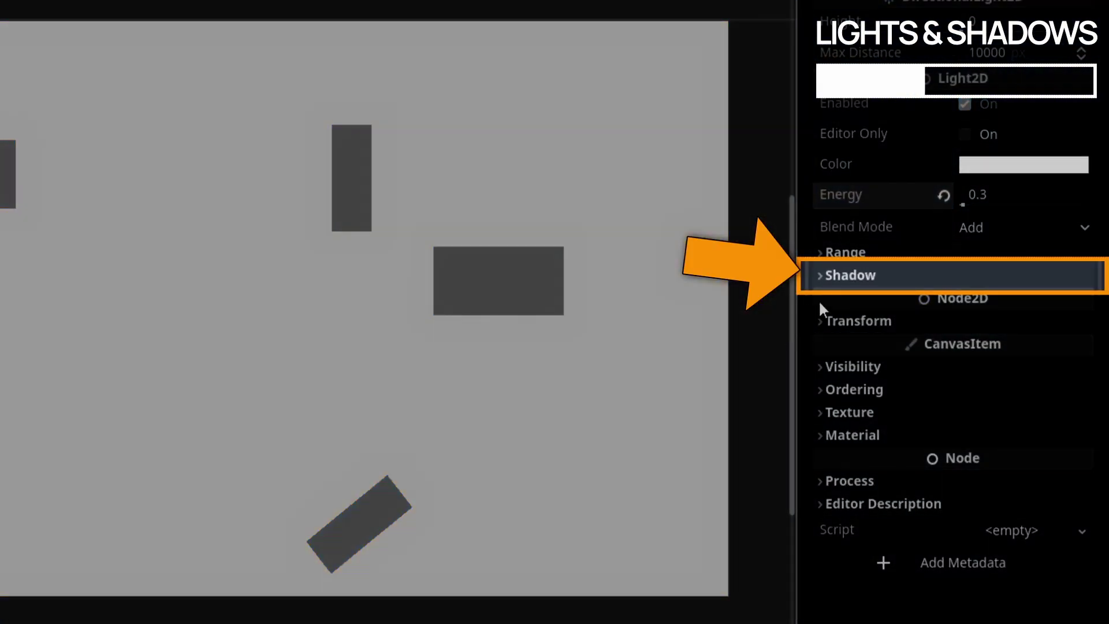
Step: Enable the directional light's shadows with a nearly transparent black colour (00000009)
{"action": "left_click", "coordinate": [888, 277]}
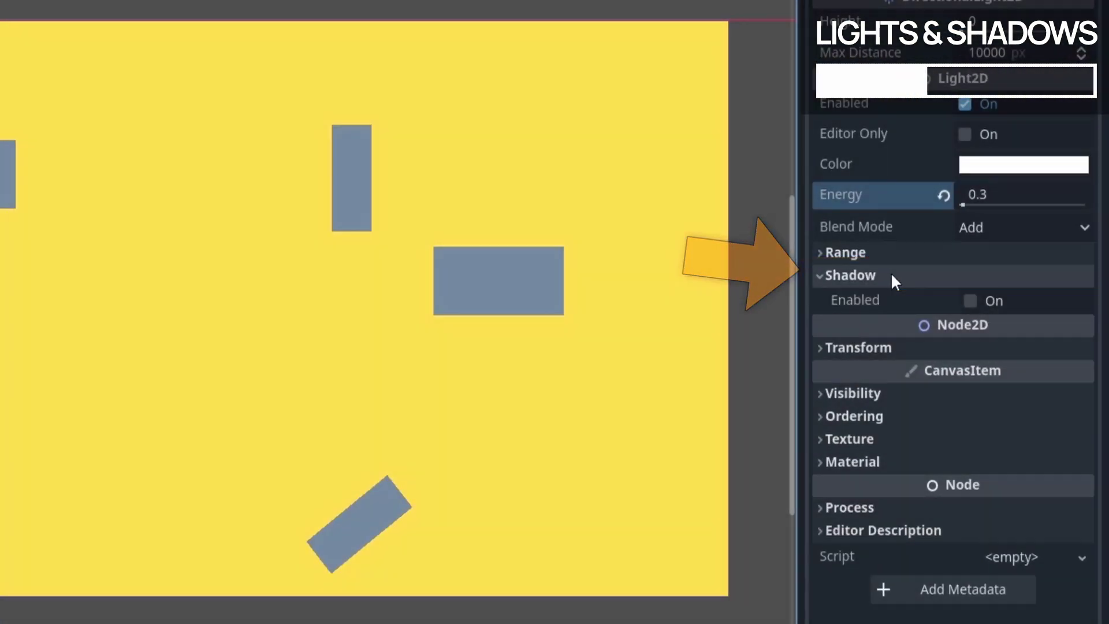
{"action": "left_click", "coordinate": [971, 300]}
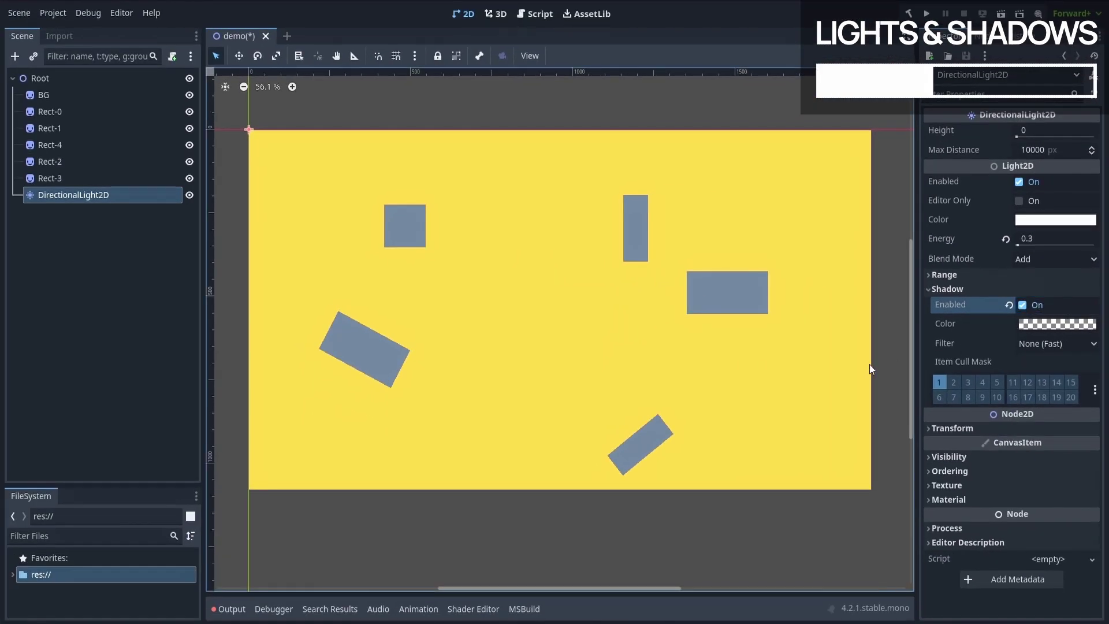
{"action": "left_click", "coordinate": [1041, 323]}
{"action": "left_click", "coordinate": [955, 252]}
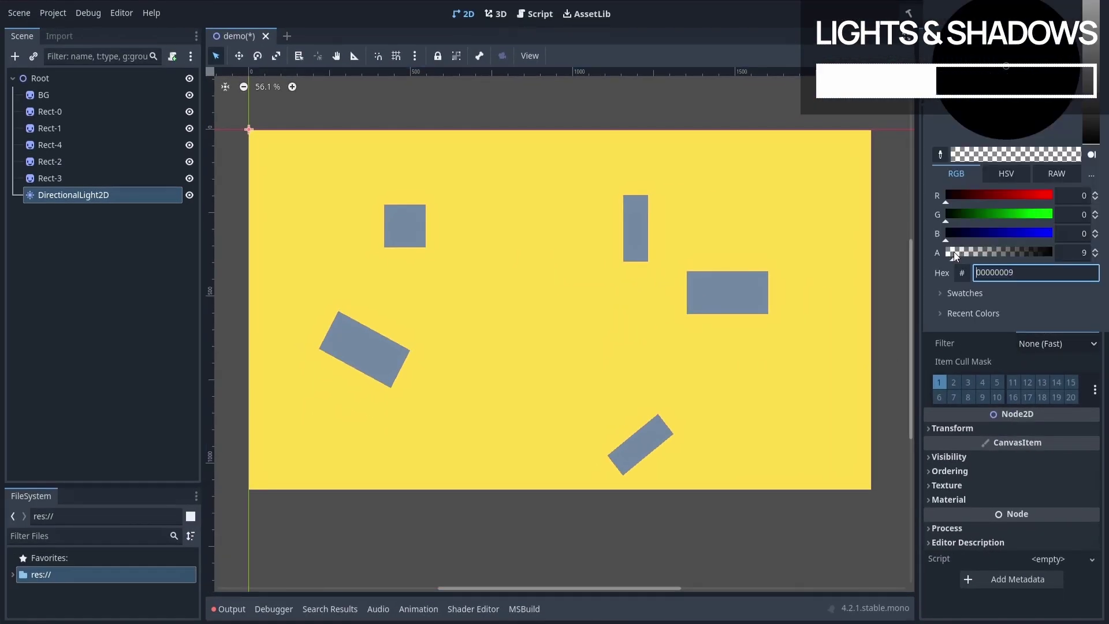
{"action": "left_click_drag", "start_coordinate": [955, 252], "coordinate": [993, 249]}
{"action": "left_click", "coordinate": [887, 327]}
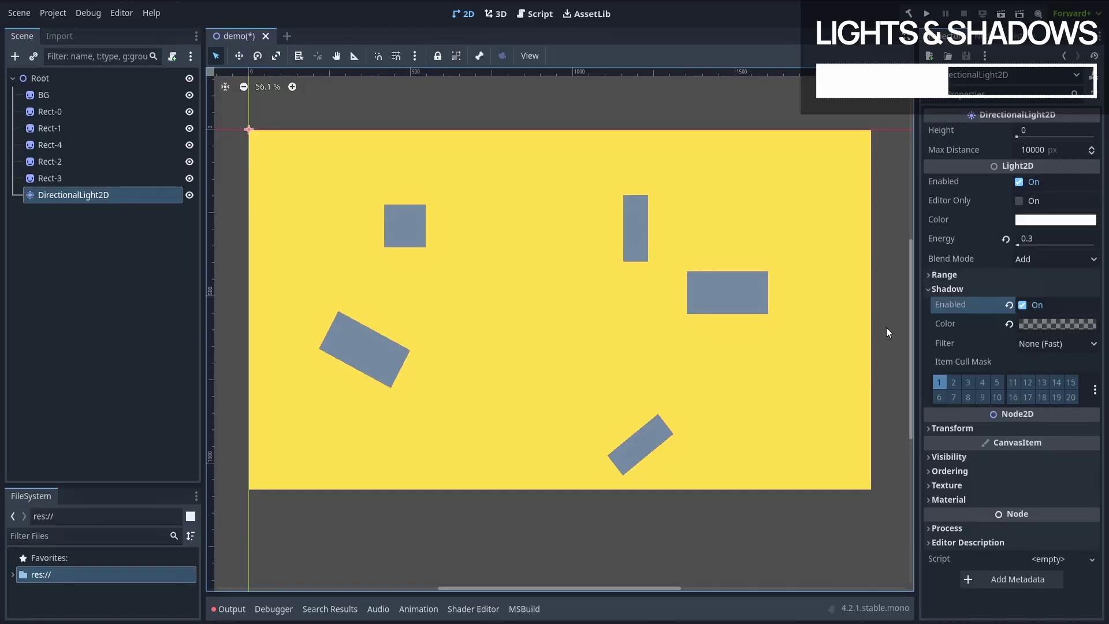
{"action": "left_click", "coordinate": [733, 305]}
{"action": "left_click", "coordinate": [639, 243]}
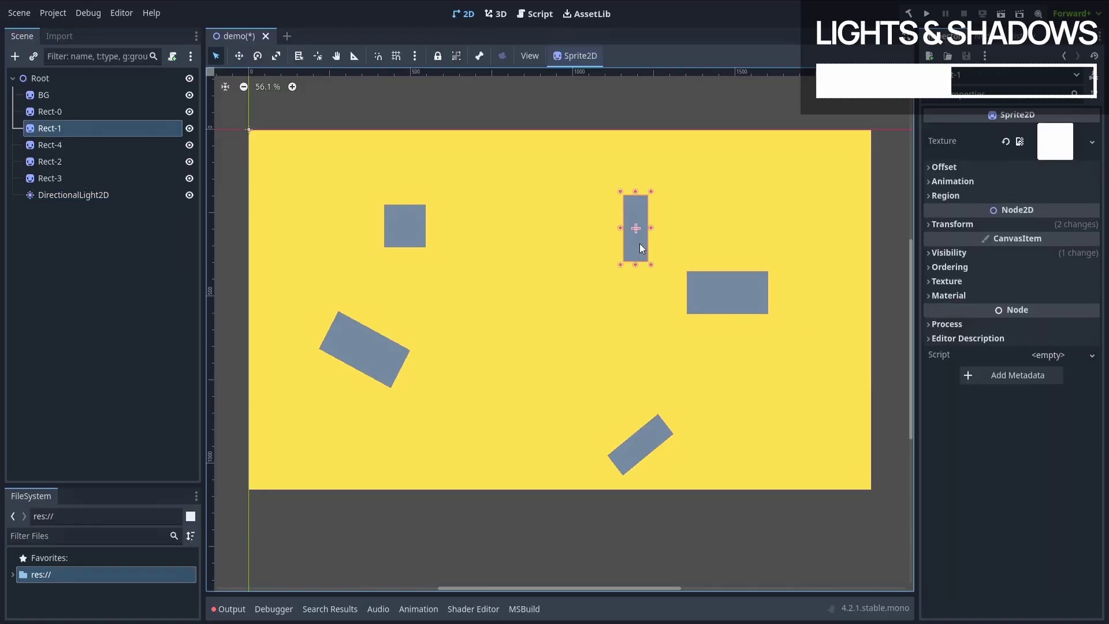
{"action": "left_click", "coordinate": [412, 235]}
{"action": "left_click", "coordinate": [378, 355]}
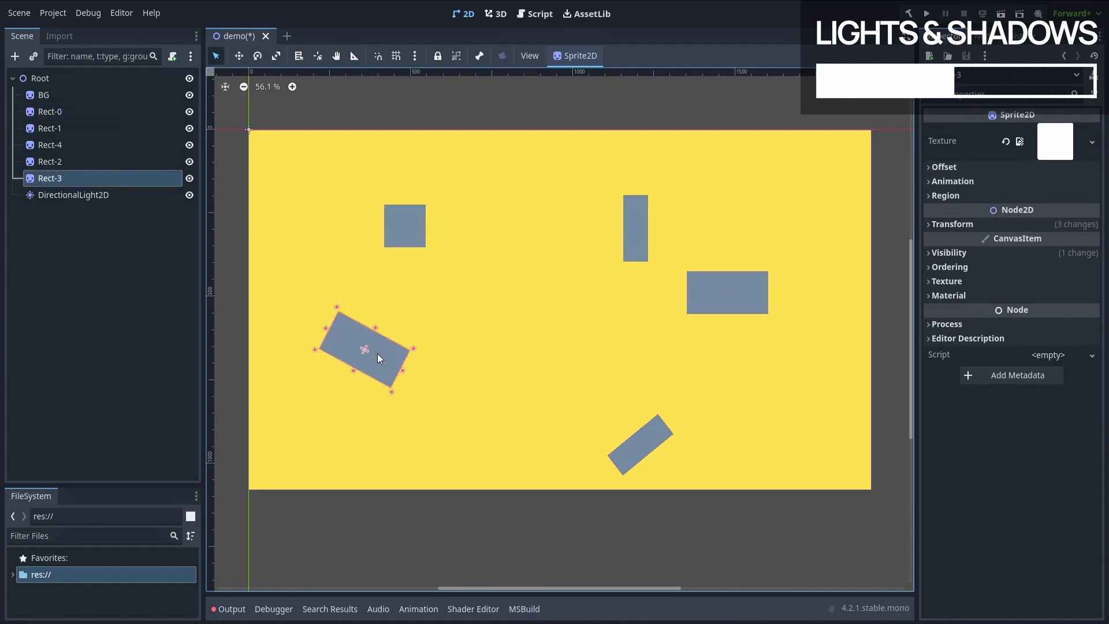
{"action": "left_click", "coordinate": [638, 456]}
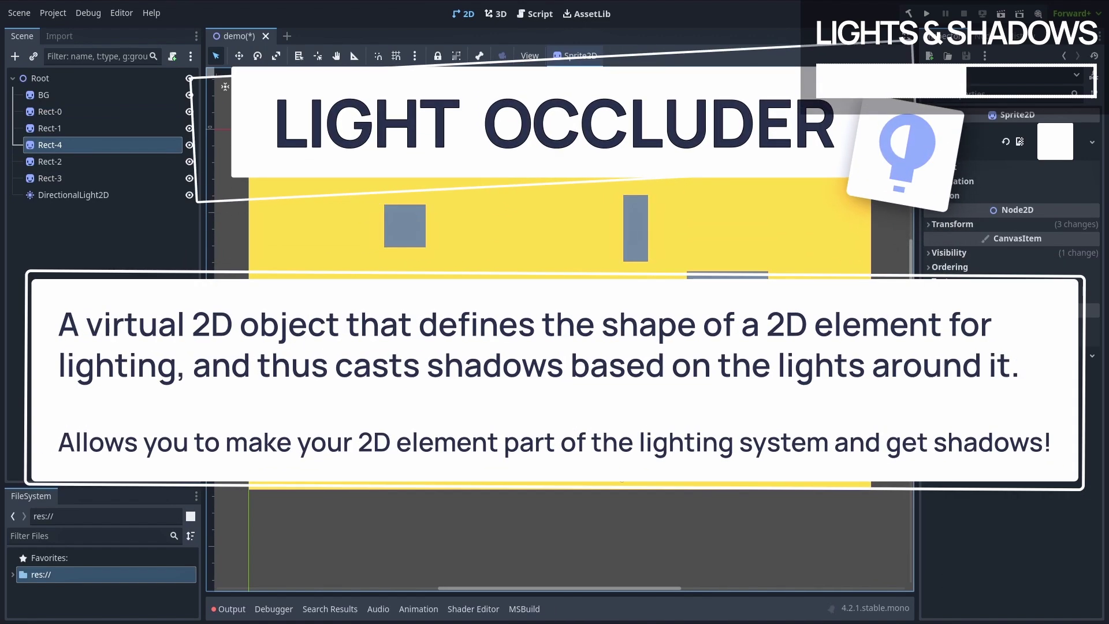
{"action": "left_click", "coordinate": [405, 226]}
Step: Add a LightOccluder2D child node under Rect-0
{"action": "right_click", "coordinate": [164, 112]}
{"action": "left_click", "coordinate": [201, 143]}
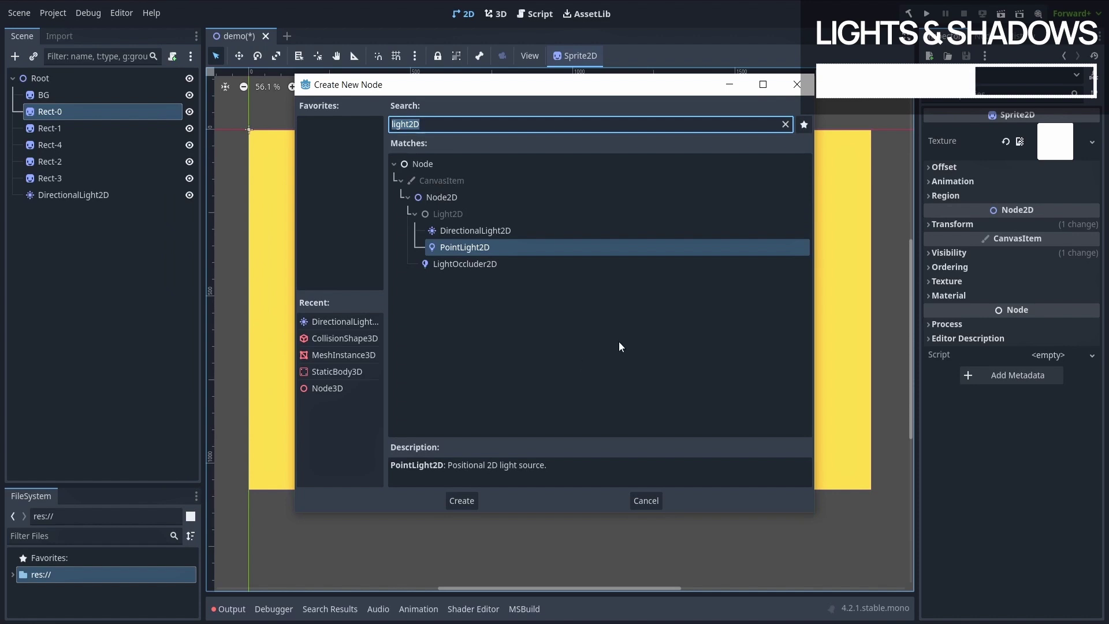
{"action": "left_click", "coordinate": [500, 260]}
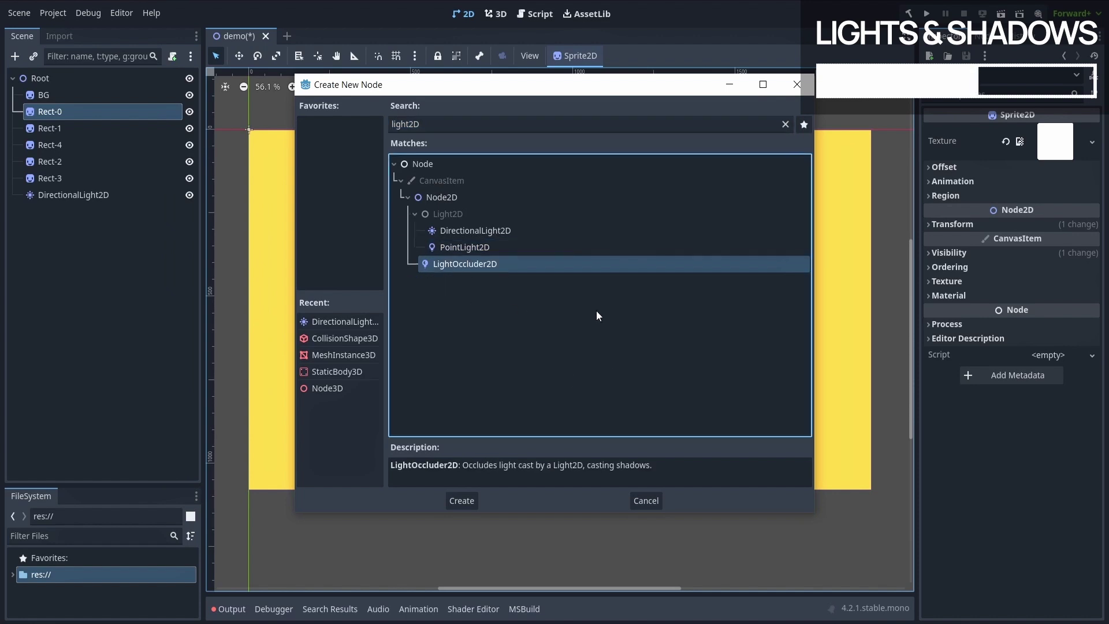
{"action": "left_click", "coordinate": [462, 501]}
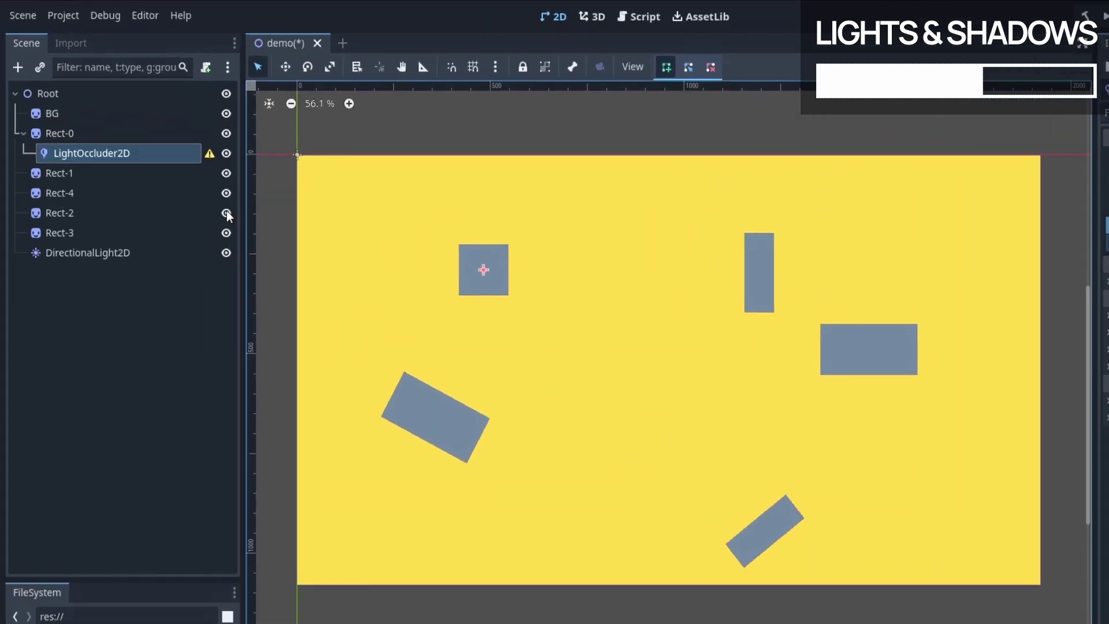
{"action": "mouse_move", "coordinate": [175, 129]}
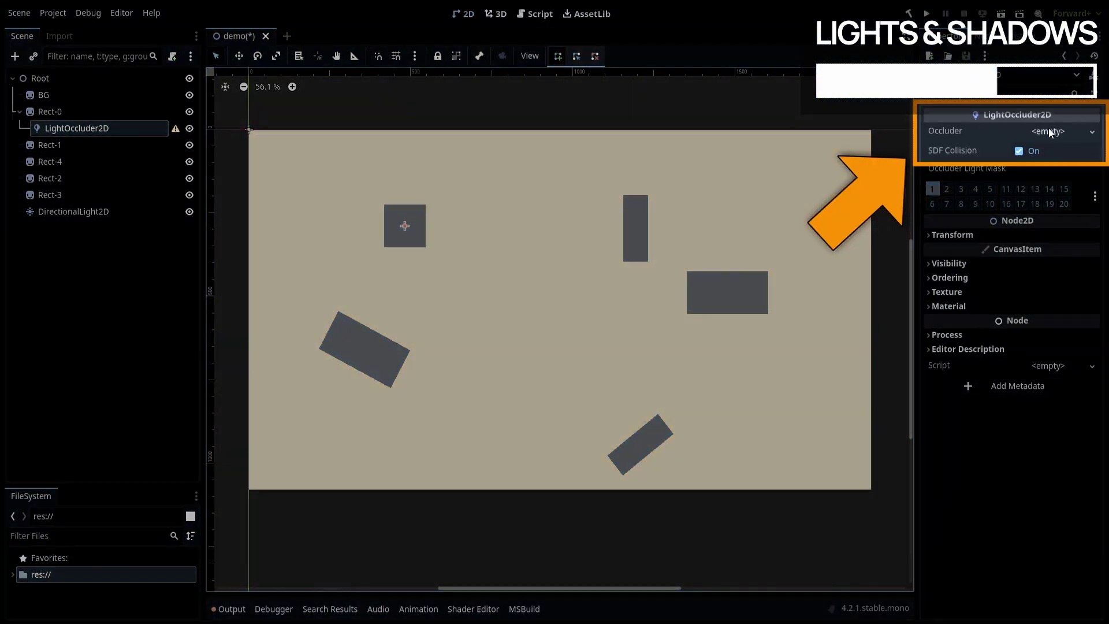
Step: Give Rect-0's occluder a new OccluderPolygon2D traced around the square's four corners
{"action": "left_click", "coordinate": [1049, 130]}
{"action": "left_click", "coordinate": [1052, 150]}
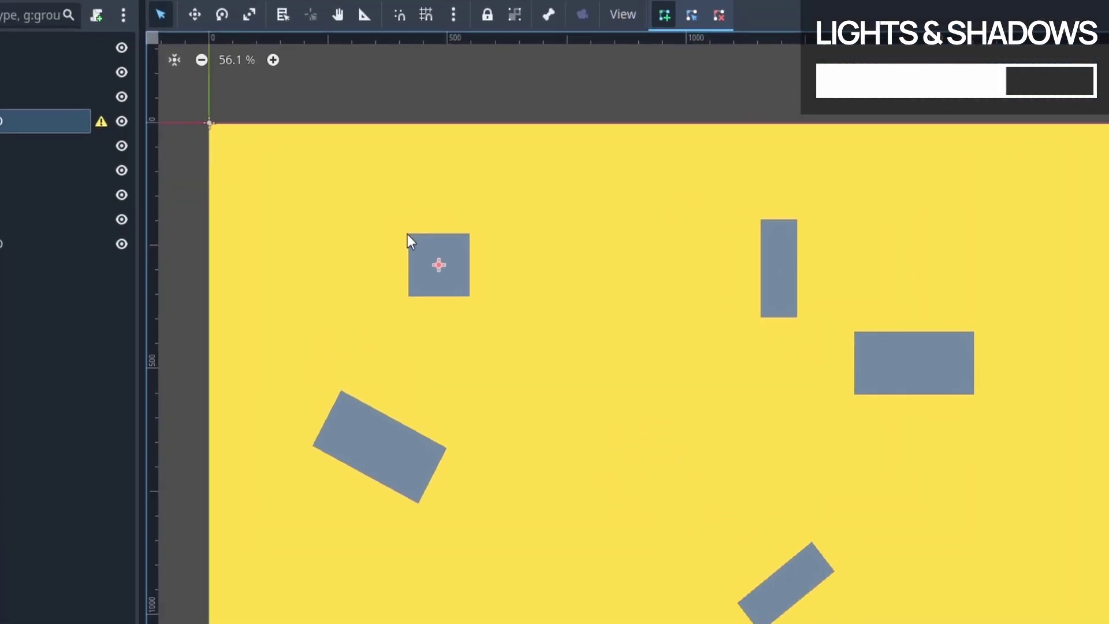
{"action": "left_click", "coordinate": [384, 204]}
{"action": "left_click", "coordinate": [425, 204]}
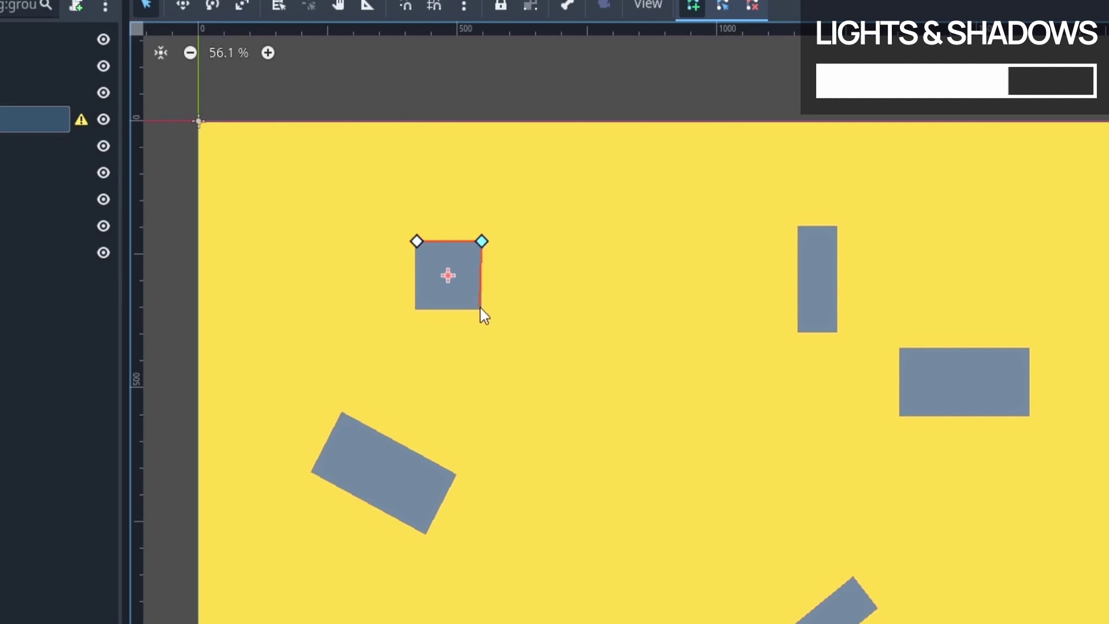
{"action": "left_click", "coordinate": [480, 307]}
{"action": "left_click", "coordinate": [416, 308]}
{"action": "left_click", "coordinate": [416, 243]}
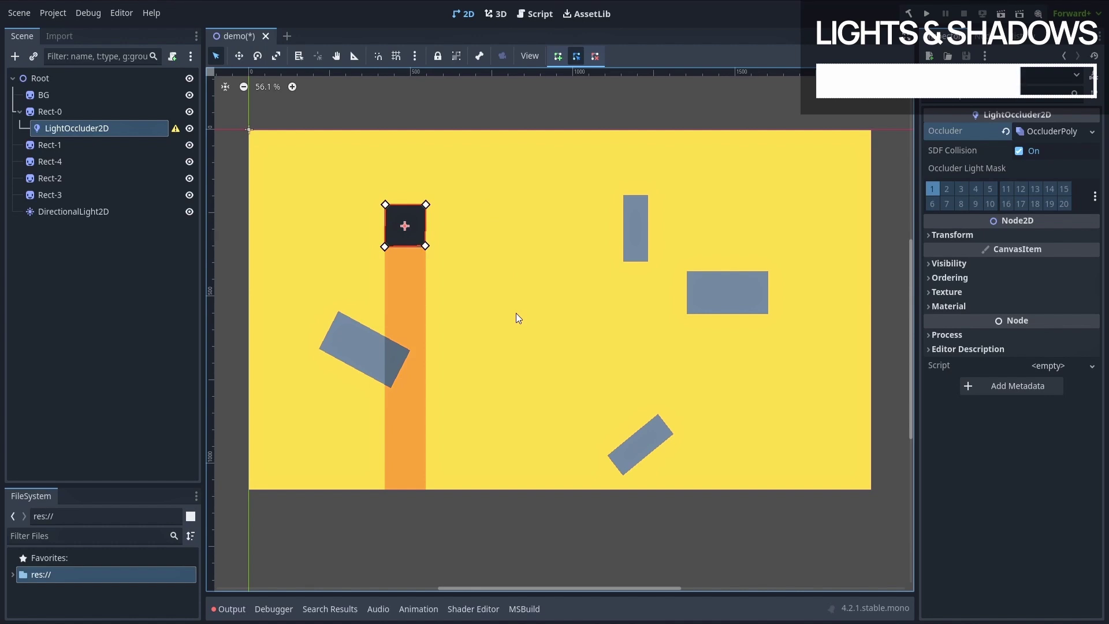
{"action": "left_click", "coordinate": [107, 286]}
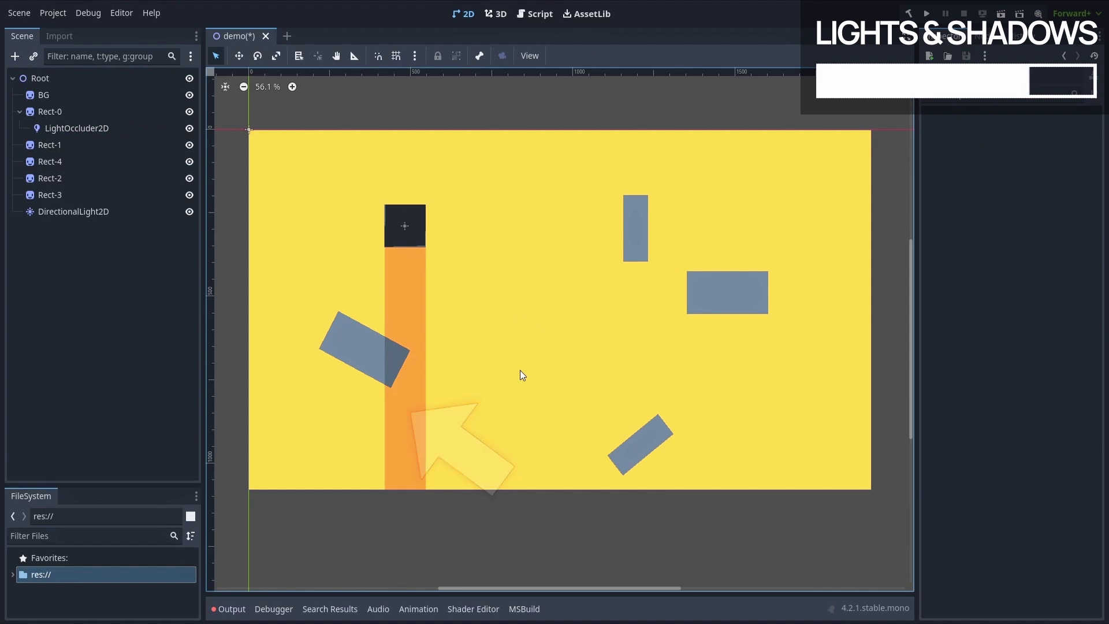
Step: Rotate the DirectionalLight2D to about -44° so the shadow slants down-right
{"action": "left_click", "coordinate": [76, 216]}
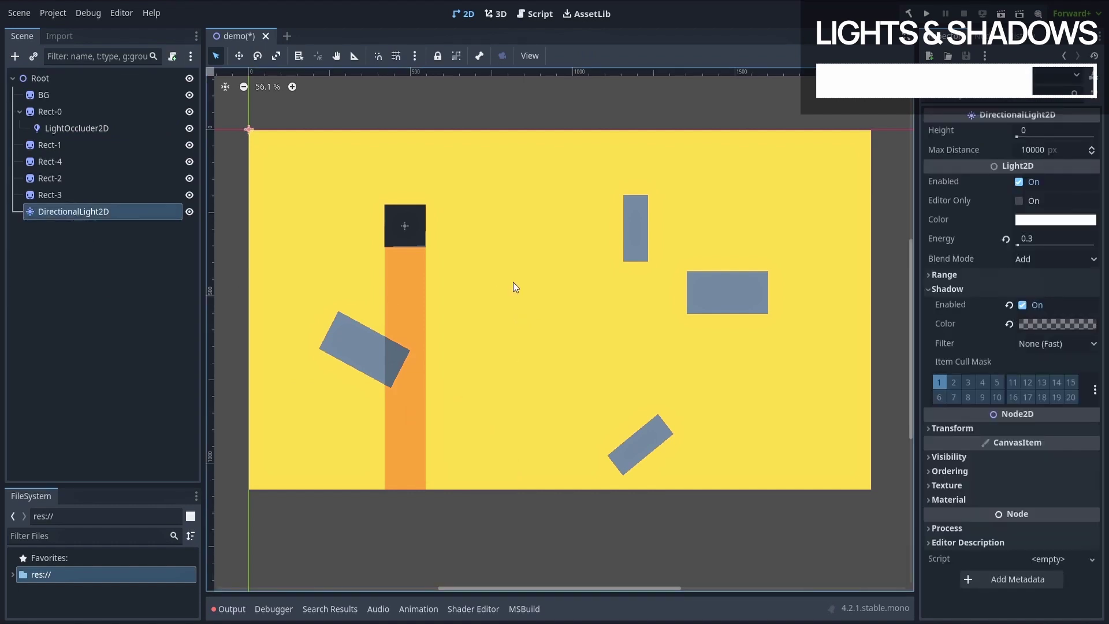
{"action": "key", "text": "e"}
{"action": "left_click_drag", "start_coordinate": [477, 324], "coordinate": [505, 59]}
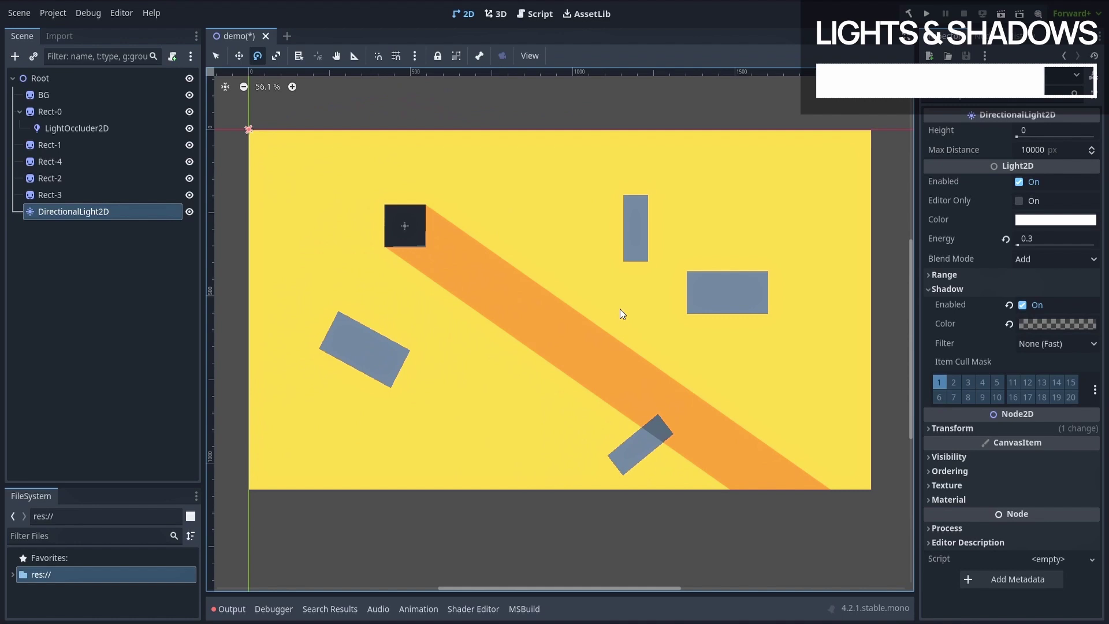
Step: Set Rect-0 occluder's Self Modulate alpha to 0 (ffffff00)
{"action": "key", "text": "q"}
{"action": "left_click", "coordinate": [143, 127]}
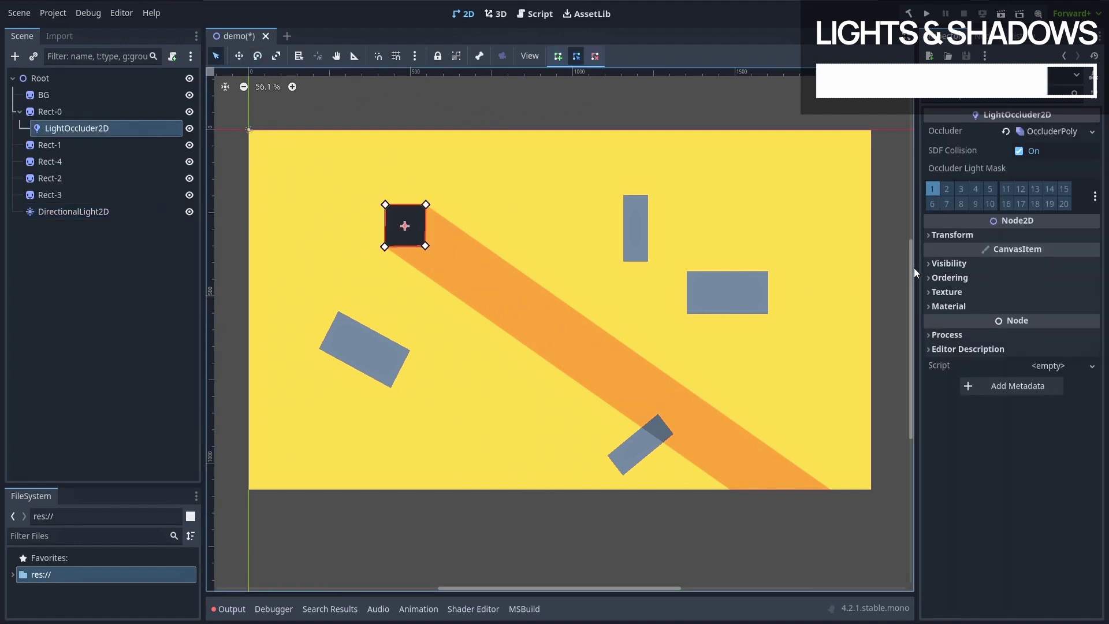
{"action": "left_click", "coordinate": [948, 263]}
{"action": "left_click", "coordinate": [1024, 318]}
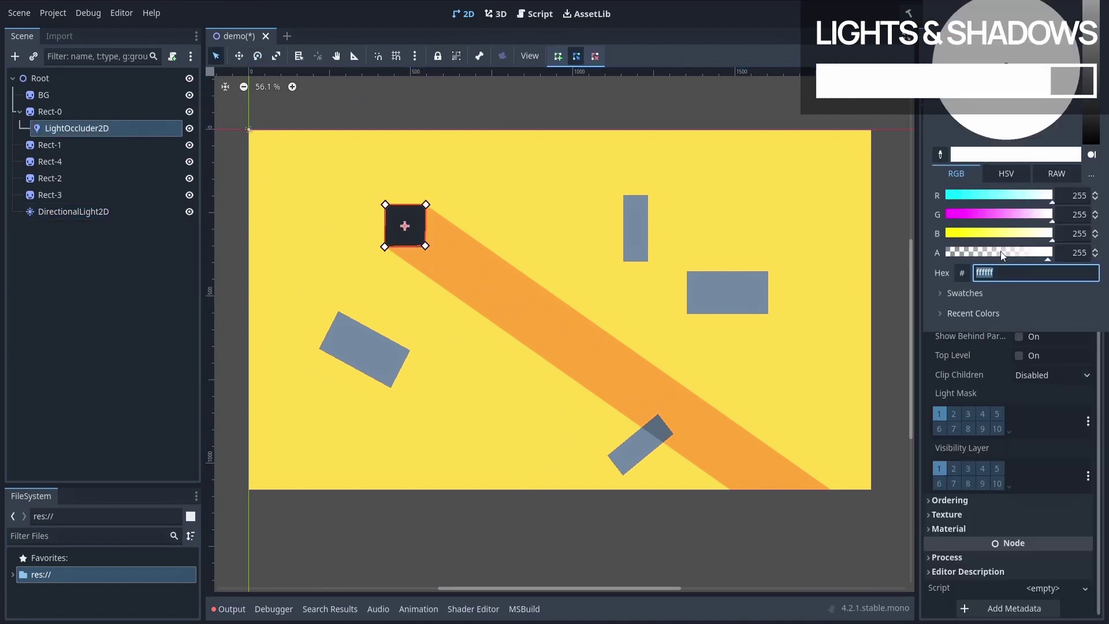
{"action": "left_click_drag", "start_coordinate": [1002, 255], "coordinate": [911, 255]}
{"action": "left_click", "coordinate": [909, 279]}
Step: Swing the directional light with the Rotate tool to test the shadow
{"action": "left_click", "coordinate": [909, 279]}
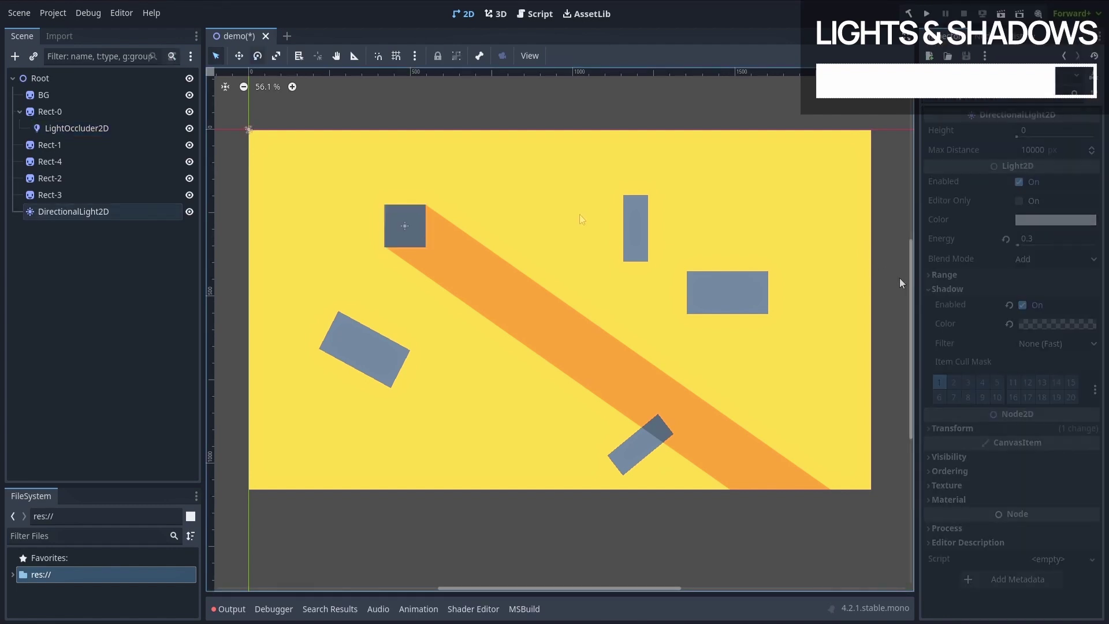
{"action": "key", "text": "e"}
{"action": "left_click_drag", "start_coordinate": [899, 278], "coordinate": [494, 257]}
Step: Select Rect-0's occluder and expand its polygon's vertex list in the Inspector
{"action": "key", "text": "q"}
{"action": "left_click", "coordinate": [406, 223]}
{"action": "scroll", "coordinate": [408, 217], "scroll_direction": "up", "scroll_amount": 8}
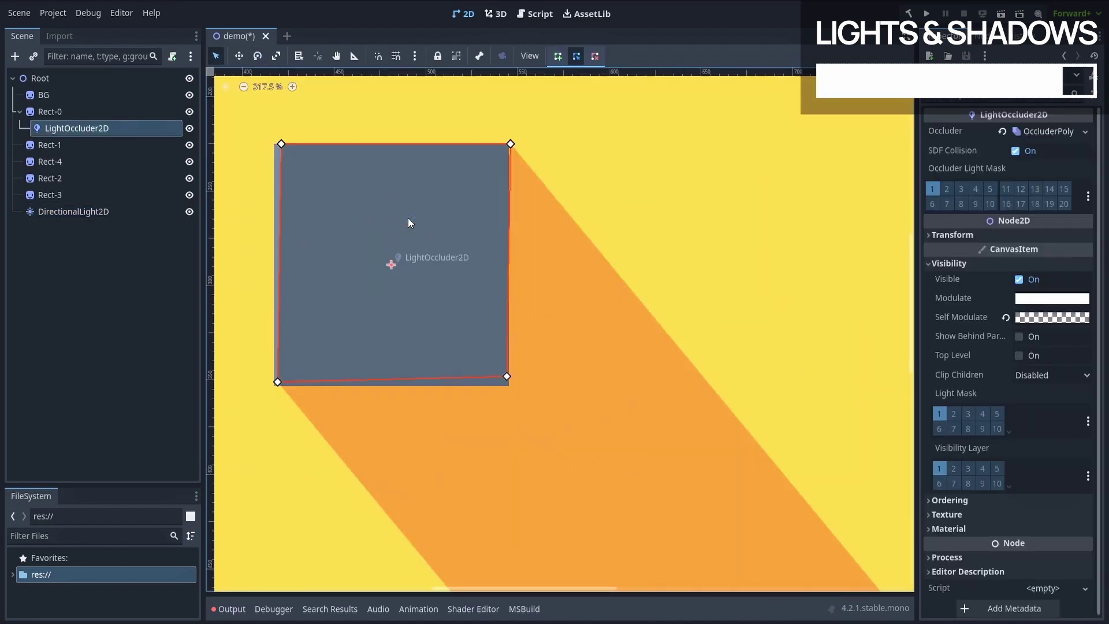
{"action": "left_click", "coordinate": [1048, 131]}
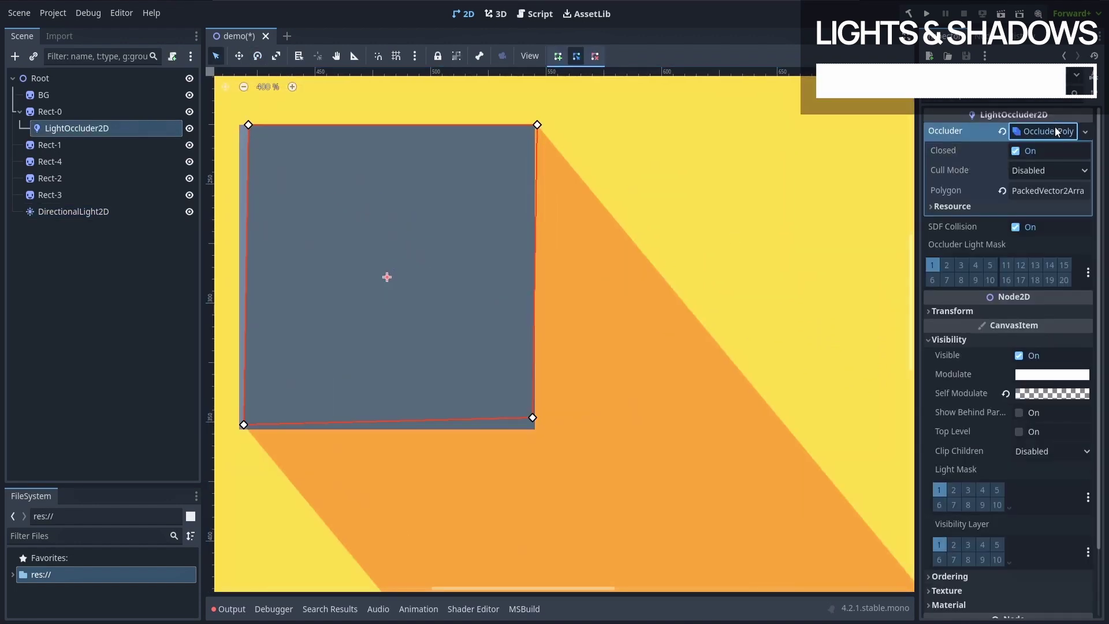
{"action": "left_click", "coordinate": [1047, 190]}
Step: Enter ±64 coordinates for the four occluder polygon vertices
{"action": "left_click", "coordinate": [1032, 232]}
{"action": "type", "text": "-64"}
{"action": "key", "text": "Tab"}
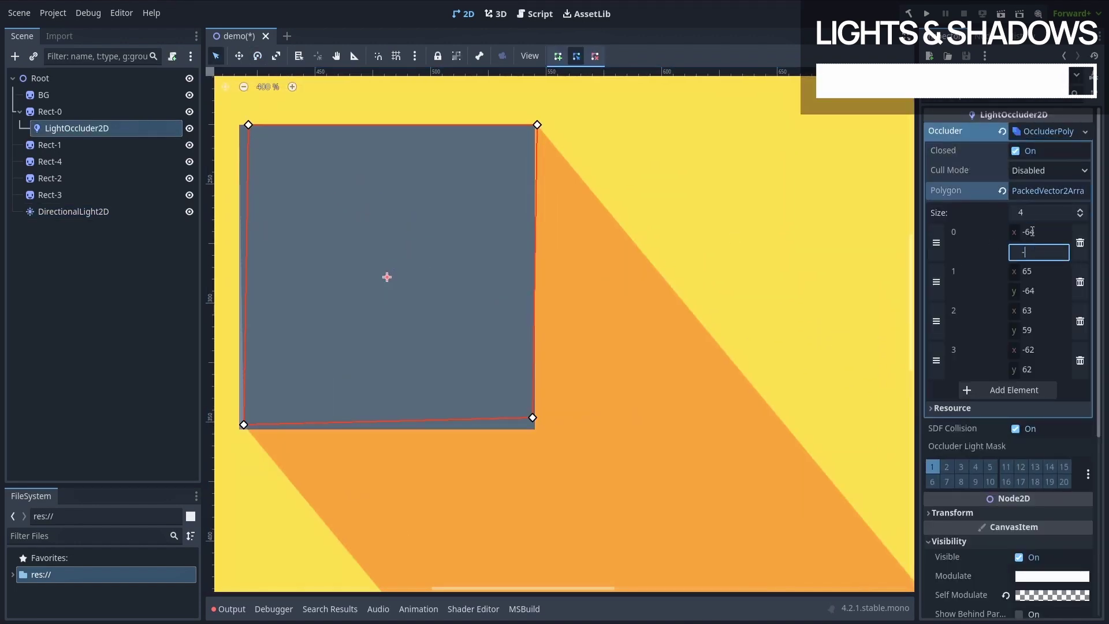
{"action": "key", "text": "Tab"}
{"action": "type", "text": "64"}
{"action": "key", "text": "Return"}
{"action": "key", "text": "Tab"}
{"action": "key", "text": "Tab"}
{"action": "type", "text": "64"}
{"action": "key", "text": "Tab"}
{"action": "type", "text": "64"}
{"action": "key", "text": "Tab"}
{"action": "type", "text": "-64"}
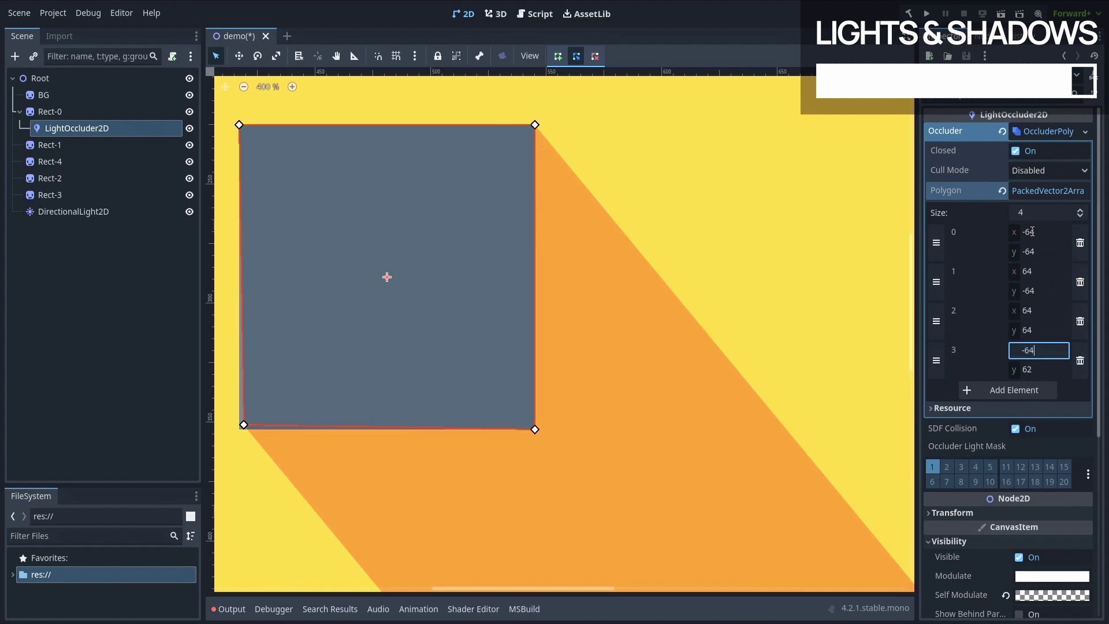
{"action": "key", "text": "Tab"}
{"action": "type", "text": "64"}
{"action": "scroll", "coordinate": [729, 376], "scroll_direction": "down", "scroll_amount": 2}
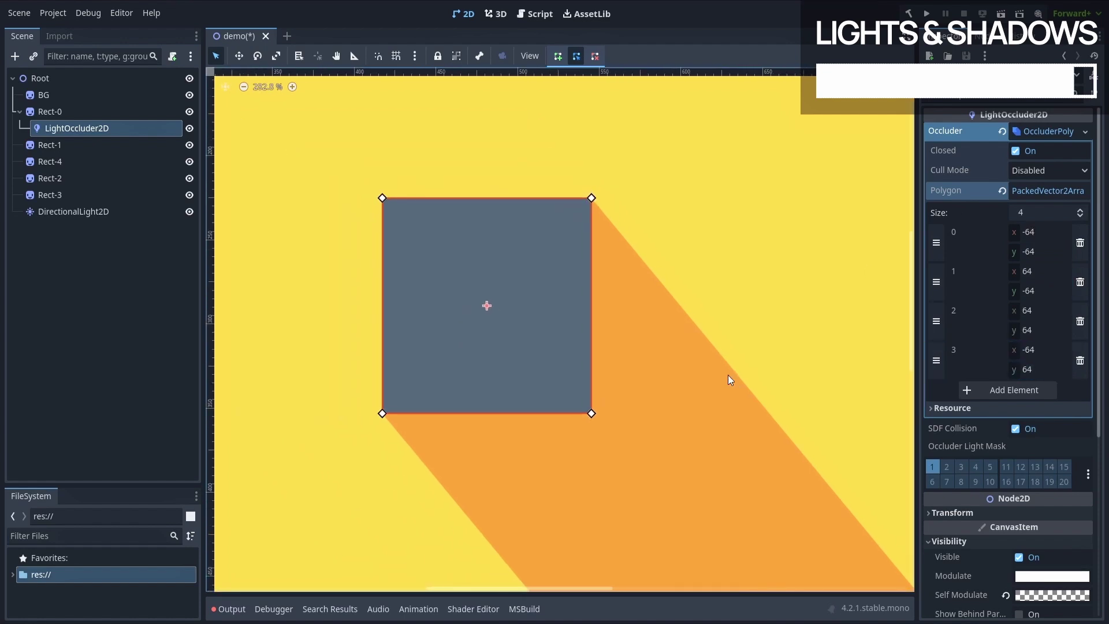
Step: Multi-select all five block occluders to check them, then select the DirectionalLight2D
{"action": "left_click", "coordinate": [319, 399]}
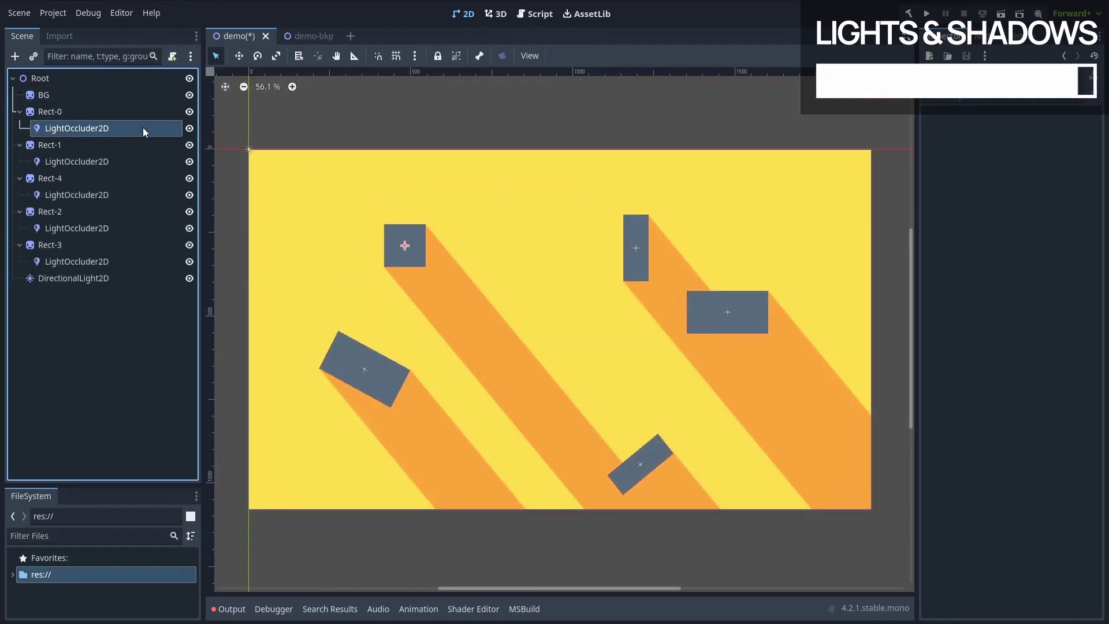
{"action": "left_click", "coordinate": [143, 128]}
{"action": "left_click", "coordinate": [139, 161], "text": "ctrl"}
{"action": "left_click", "coordinate": [134, 195], "text": "ctrl"}
{"action": "left_click", "coordinate": [134, 228], "text": "ctrl"}
{"action": "left_click", "coordinate": [135, 260], "text": "ctrl"}
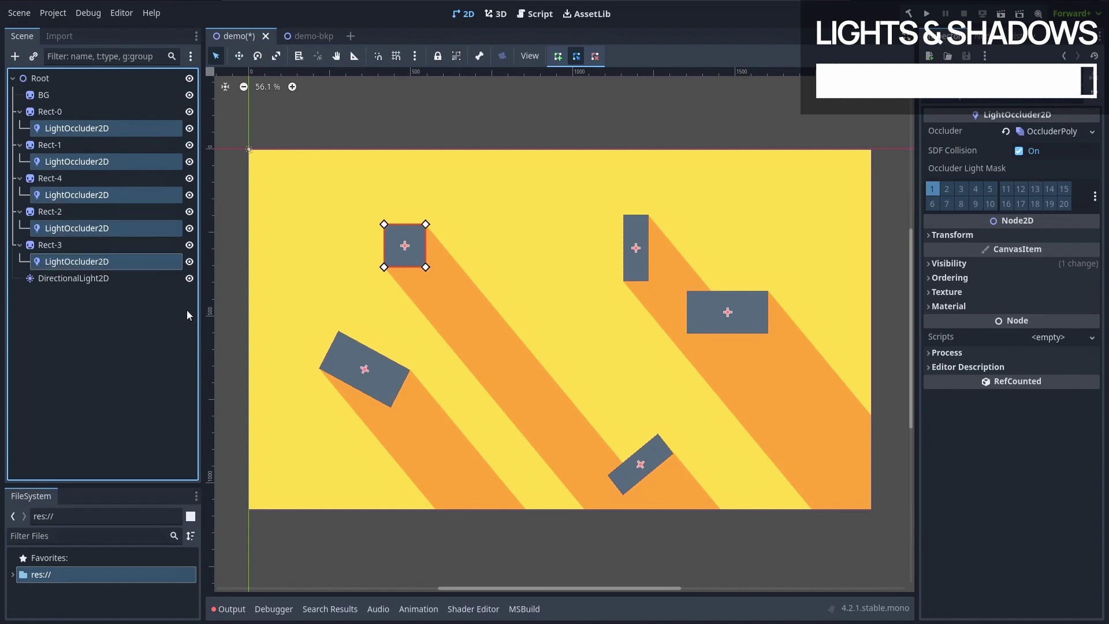
{"action": "left_click", "coordinate": [128, 275]}
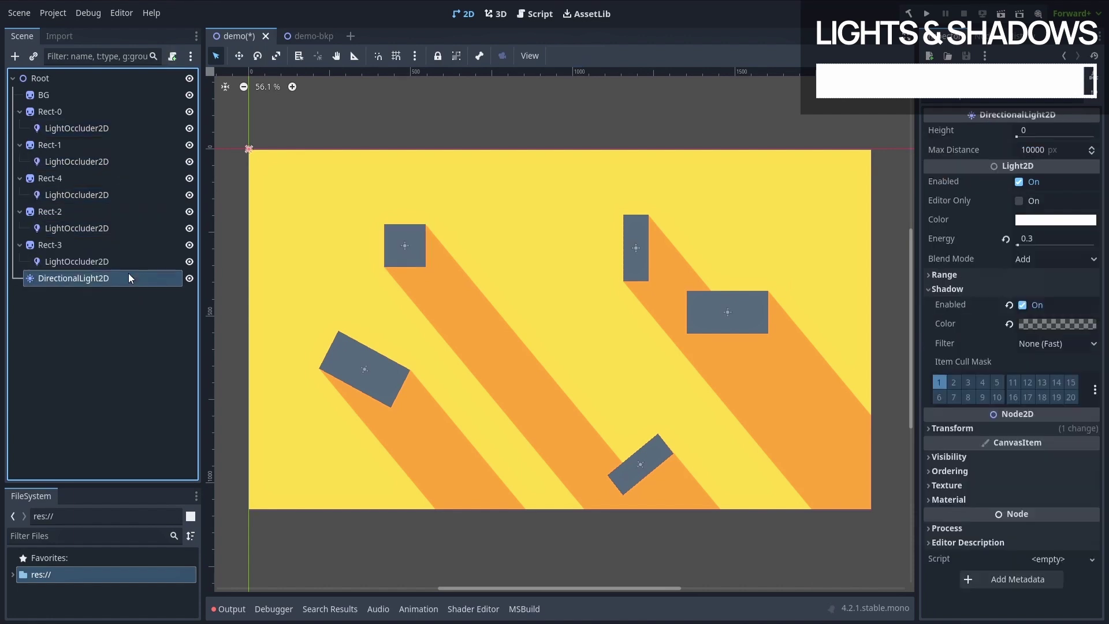
{"action": "key", "text": "e"}
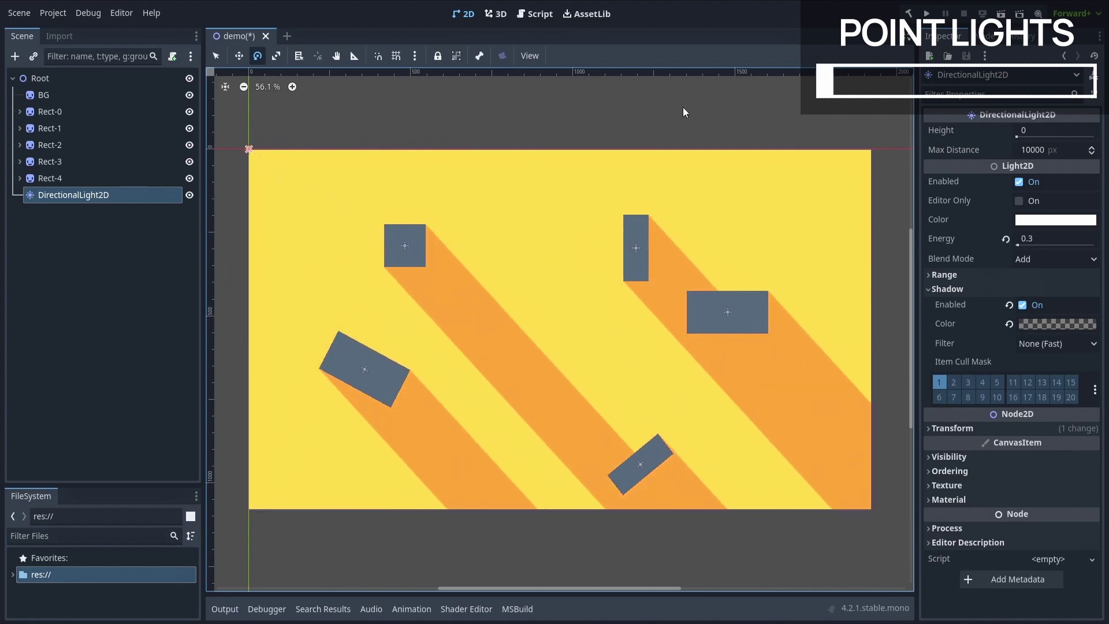
Step: Hide DirectionalLight2D and deselect it
{"action": "key", "text": "q"}
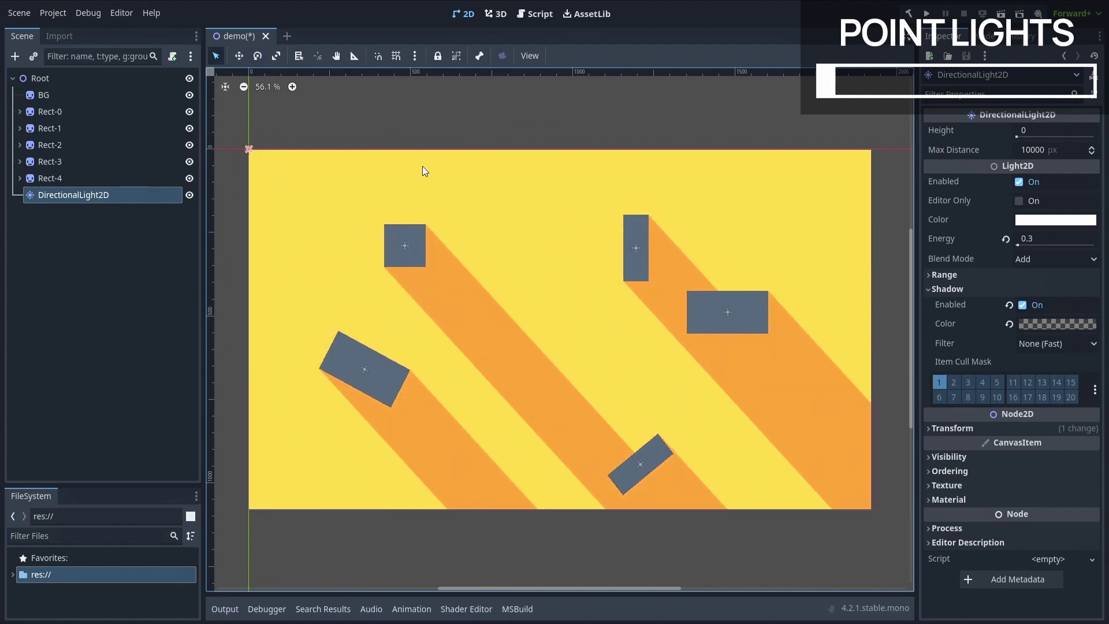
{"action": "left_click", "coordinate": [190, 196]}
{"action": "left_click", "coordinate": [138, 263]}
Step: Add a PointLight2D child node under Root
{"action": "right_click", "coordinate": [55, 86]}
{"action": "left_click", "coordinate": [95, 92]}
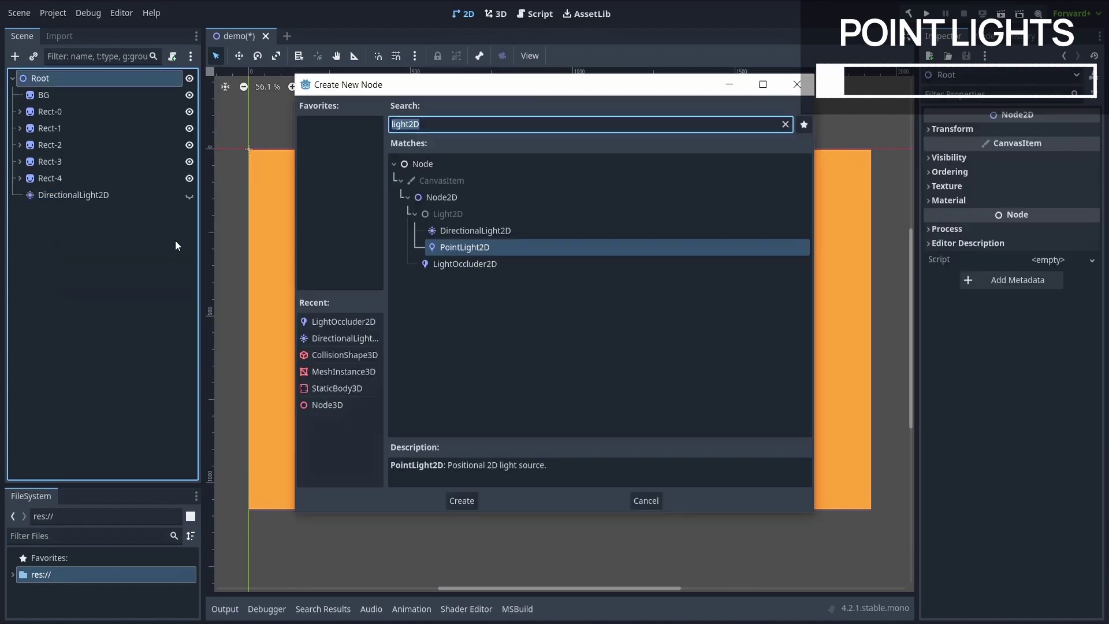
{"action": "left_click", "coordinate": [460, 501]}
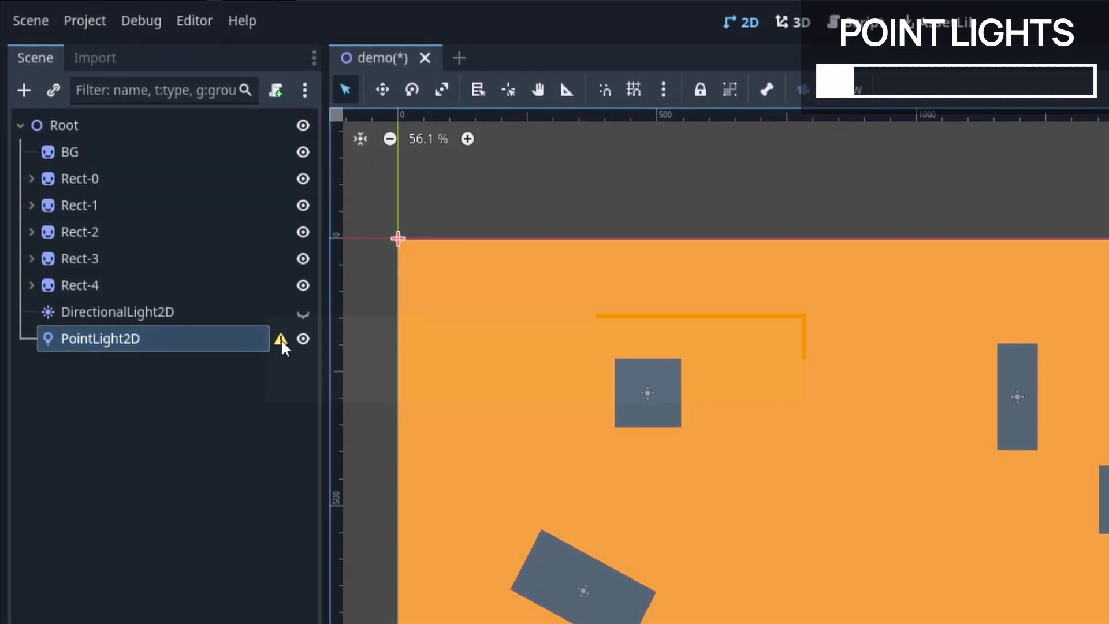
{"action": "mouse_move", "coordinate": [175, 212]}
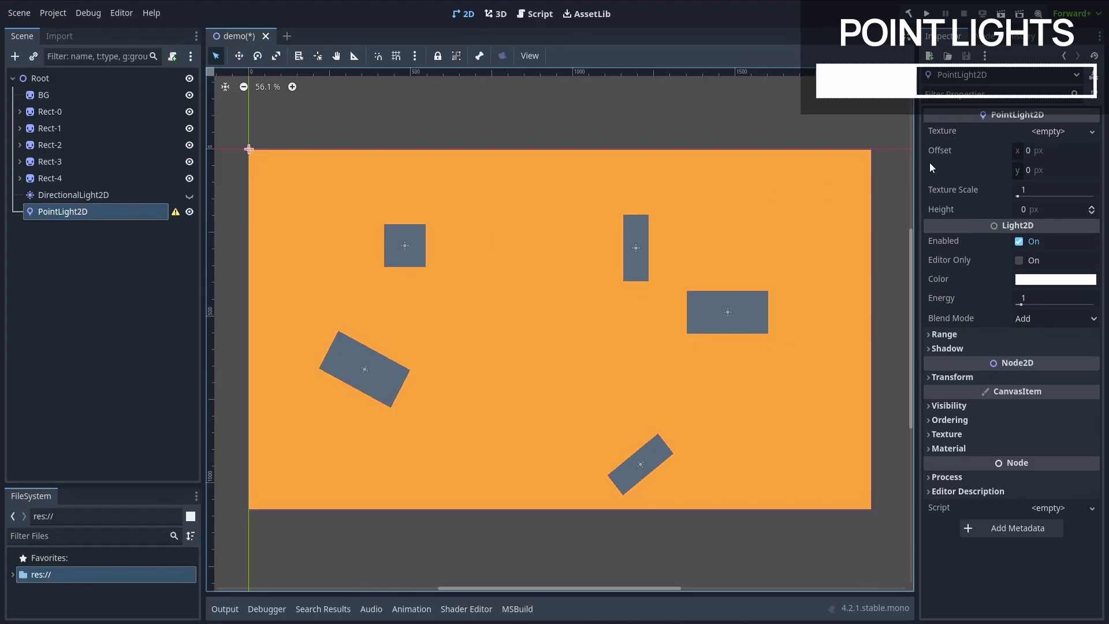
Step: Load light-tex.png as the PointLight2D texture and try larger texture scales
{"action": "left_click", "coordinate": [1003, 139]}
{"action": "left_click", "coordinate": [947, 520]}
{"action": "type", "text": "light"}
{"action": "key", "text": "Return"}
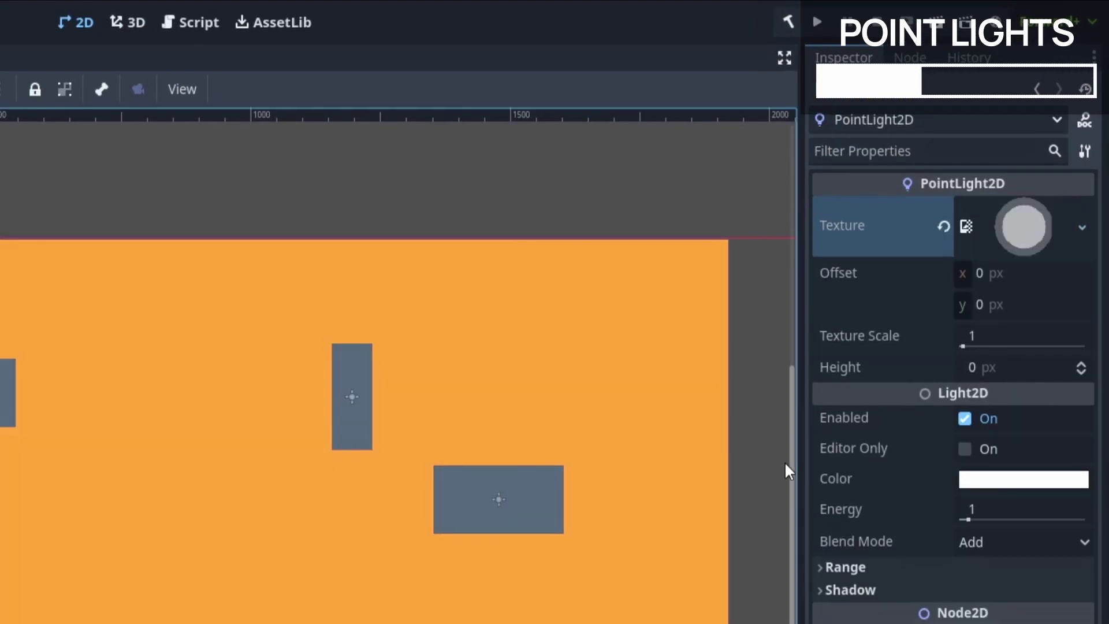
{"action": "left_click_drag", "start_coordinate": [803, 466], "coordinate": [774, 462]}
{"action": "left_click", "coordinate": [1011, 247]}
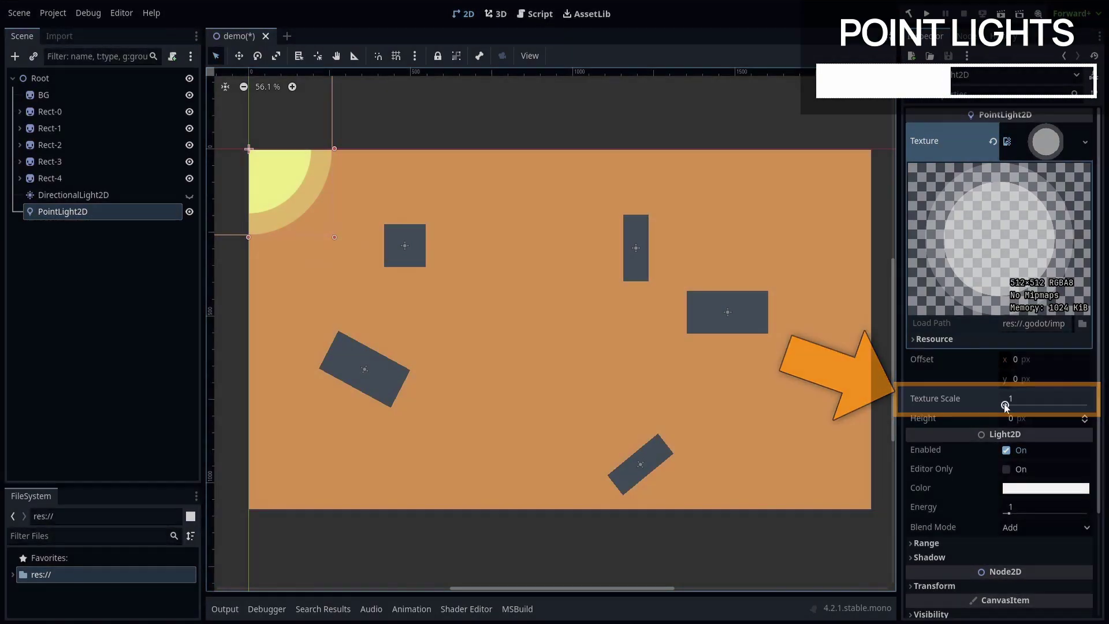
{"action": "left_click_drag", "start_coordinate": [1005, 404], "coordinate": [1021, 410]}
Step: Reset the light's Texture Scale to 1, move it toward the centre, and enable Shadow
{"action": "left_click", "coordinate": [993, 399]}
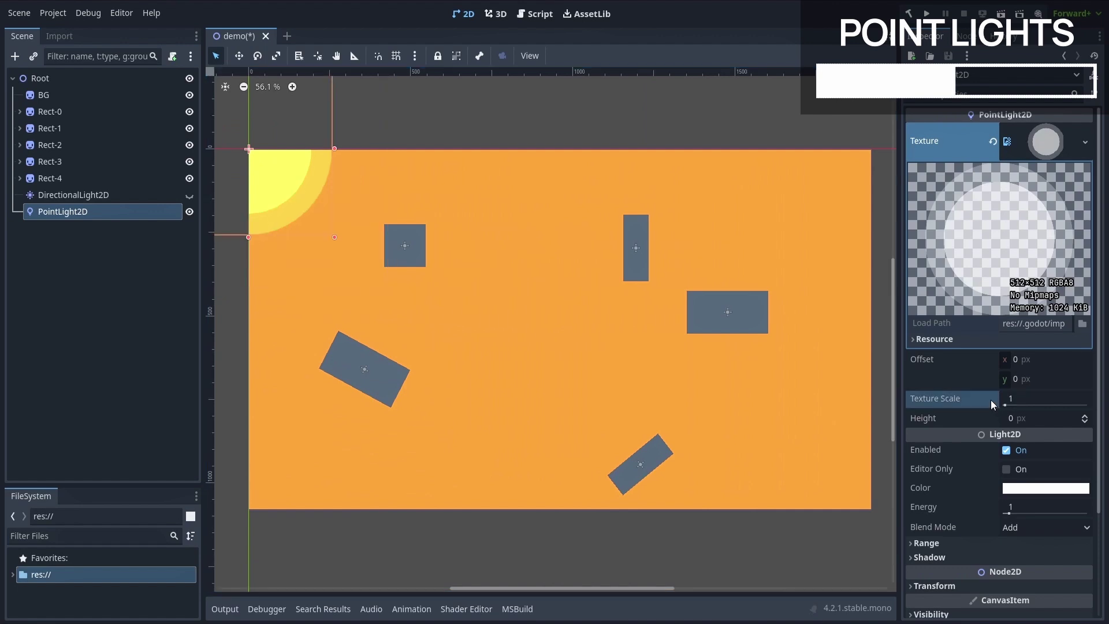
{"action": "key", "text": "w"}
{"action": "left_click_drag", "start_coordinate": [292, 180], "coordinate": [455, 361]}
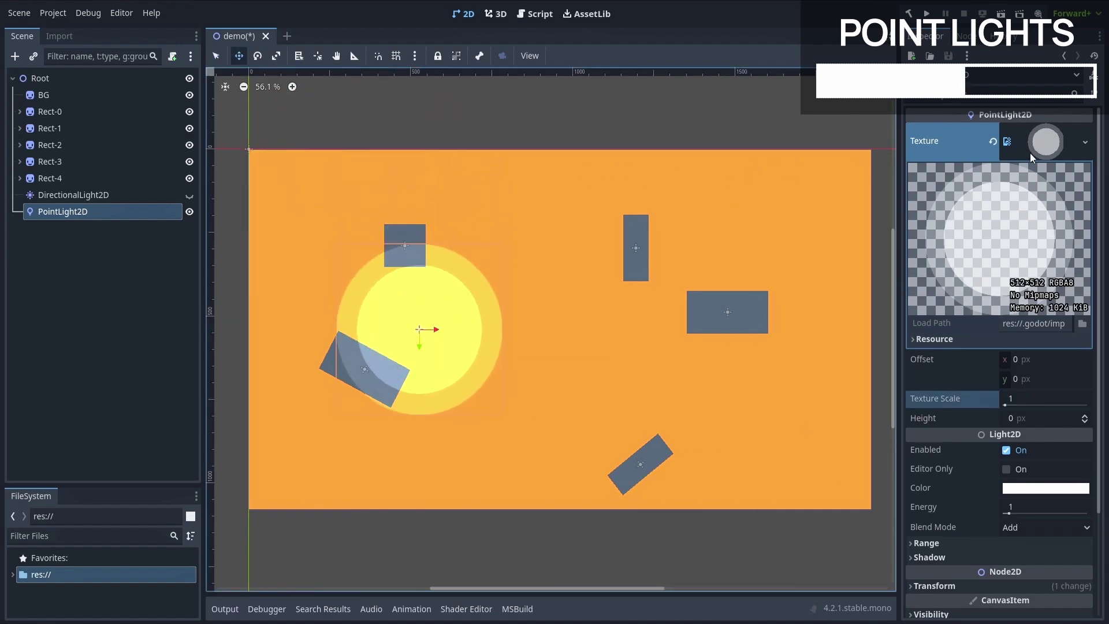
{"action": "left_click", "coordinate": [1045, 141]}
{"action": "left_click", "coordinate": [929, 369]}
{"action": "left_click", "coordinate": [1009, 384]}
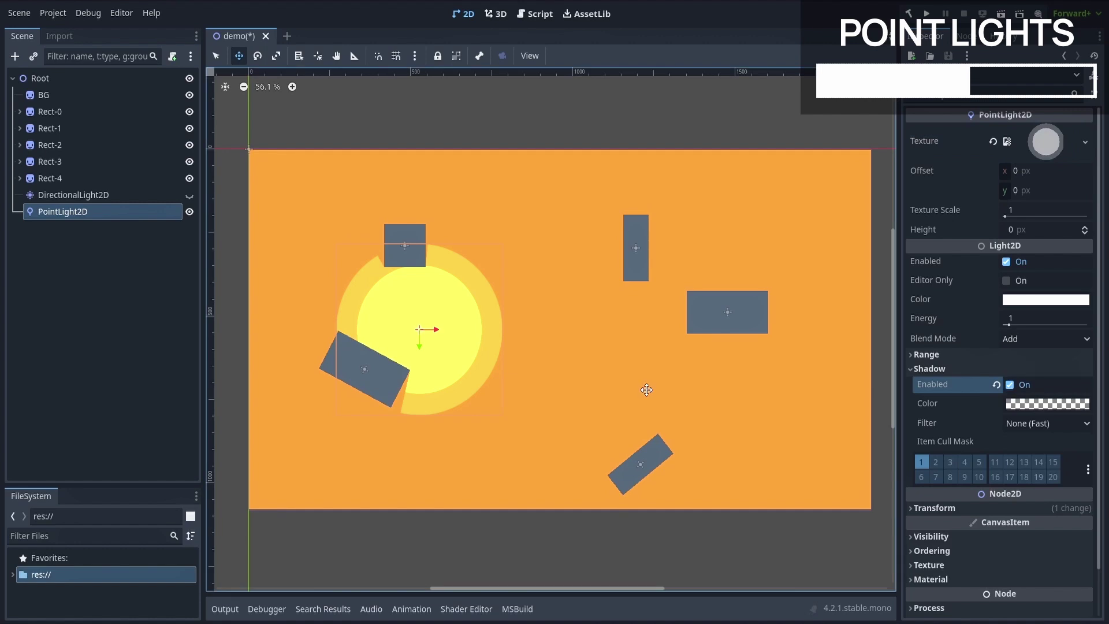
{"action": "mouse_move", "coordinate": [508, 324]}
{"action": "left_mouse_down"}
{"action": "mouse_move", "coordinate": [434, 317]}
{"action": "mouse_move", "coordinate": [501, 314]}
{"action": "left_mouse_up"}
Step: Set Texture Scale to 1.3, place the light among the right-hand blocks, and keep Energy 1
{"action": "left_click", "coordinate": [1004, 214]}
{"action": "type", "text": ".3"}
{"action": "key", "text": "Return"}
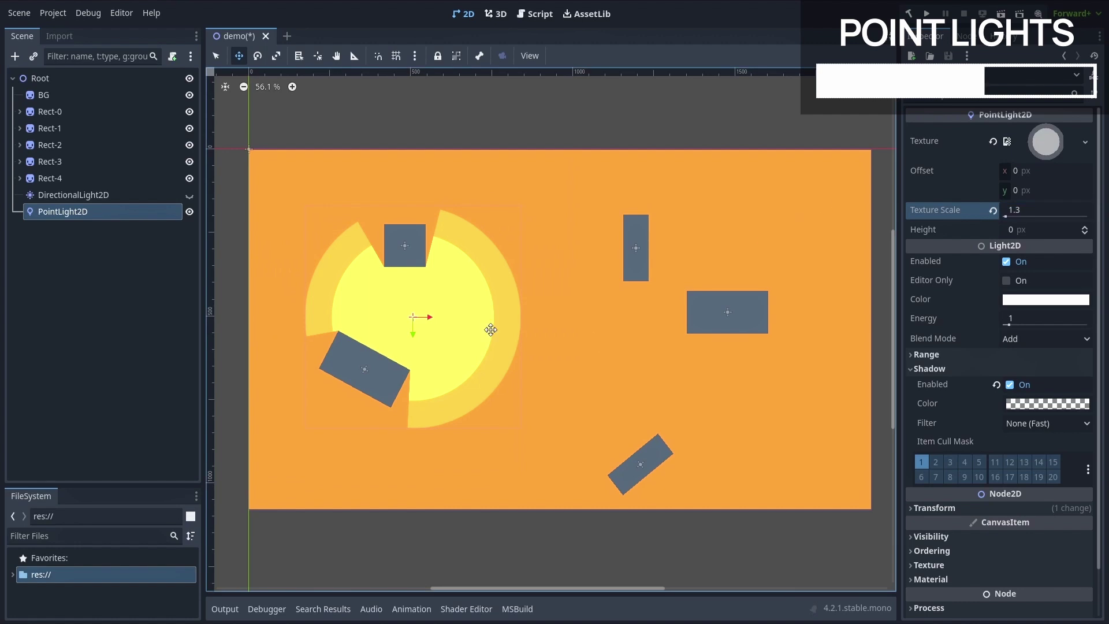
{"action": "left_click_drag", "start_coordinate": [491, 327], "coordinate": [727, 356]}
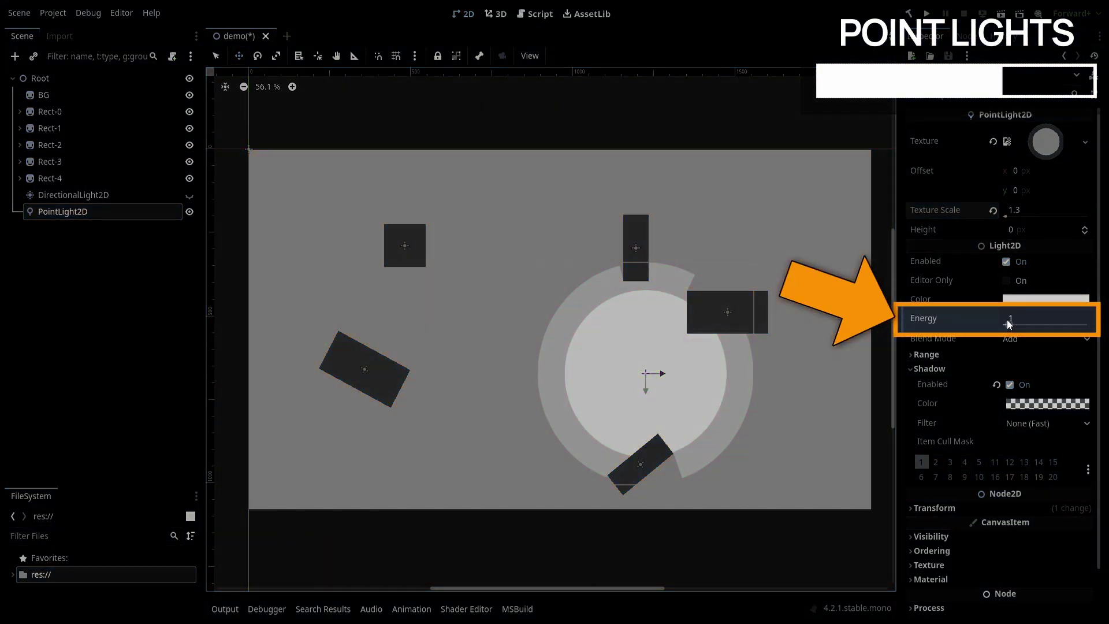
{"action": "left_click", "coordinate": [1009, 319]}
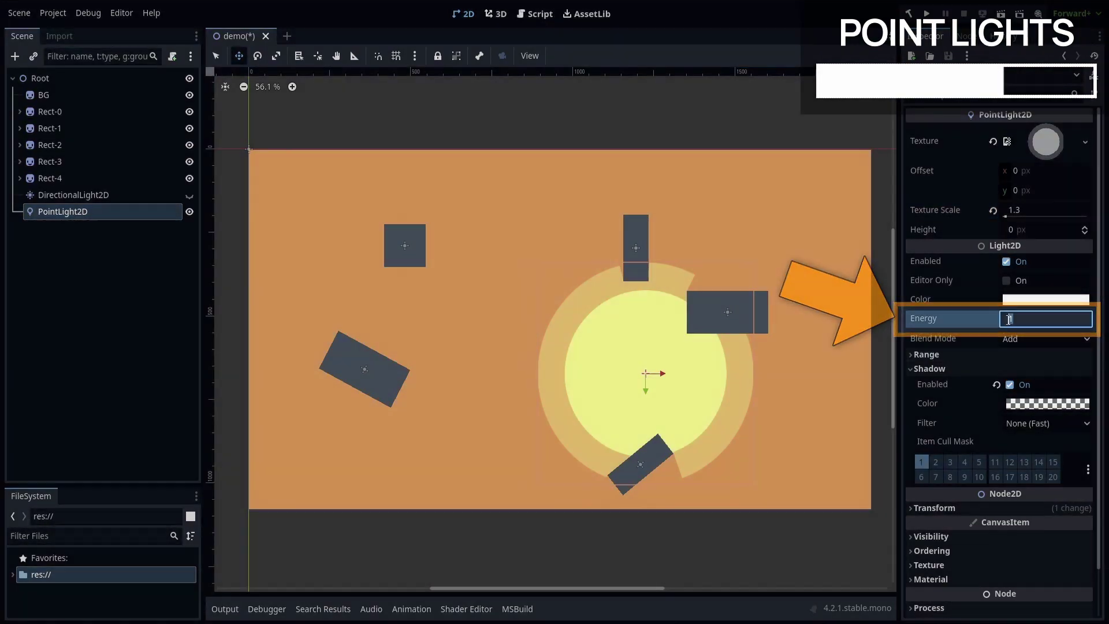
{"action": "mouse_move", "coordinate": [1009, 319]}
{"action": "left_mouse_down"}
{"action": "mouse_move", "coordinate": [1035, 314]}
{"action": "mouse_move", "coordinate": [996, 320]}
{"action": "left_mouse_up"}
{"action": "left_click", "coordinate": [993, 319]}
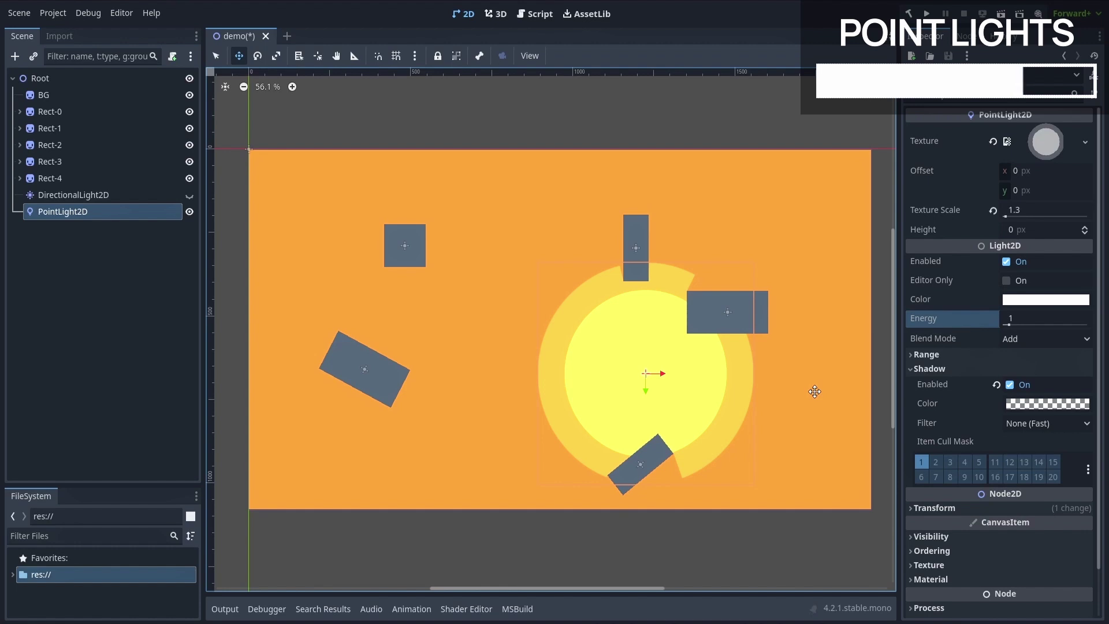
Step: Duplicate the PointLight2D and move the copy to the upper-left blocks
{"action": "key", "text": "q"}
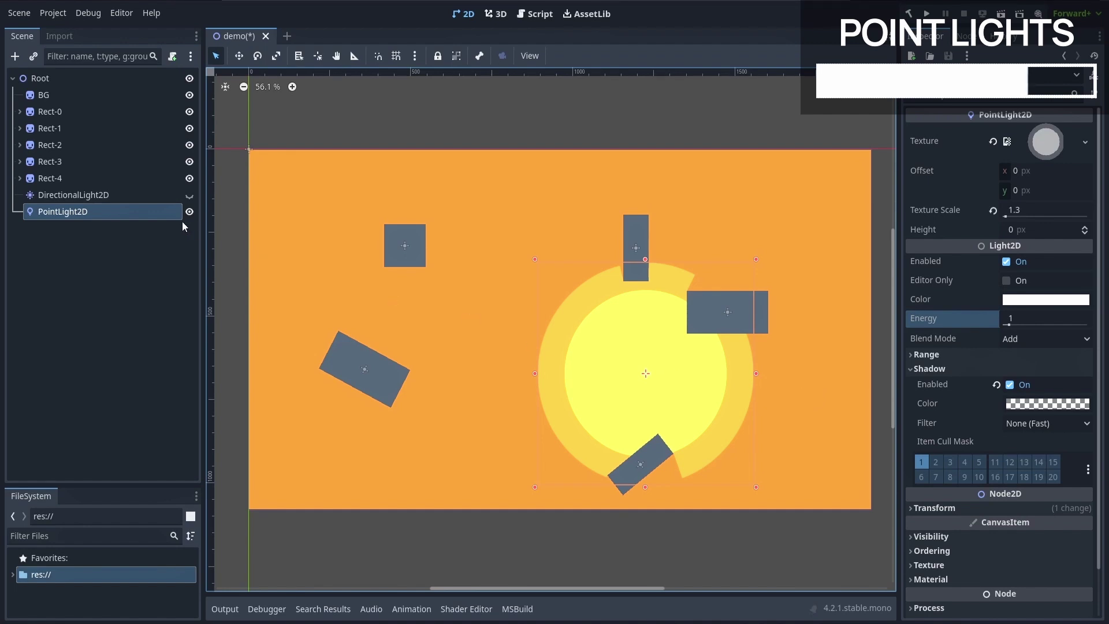
{"action": "right_click", "coordinate": [172, 212]}
{"action": "left_click", "coordinate": [204, 456]}
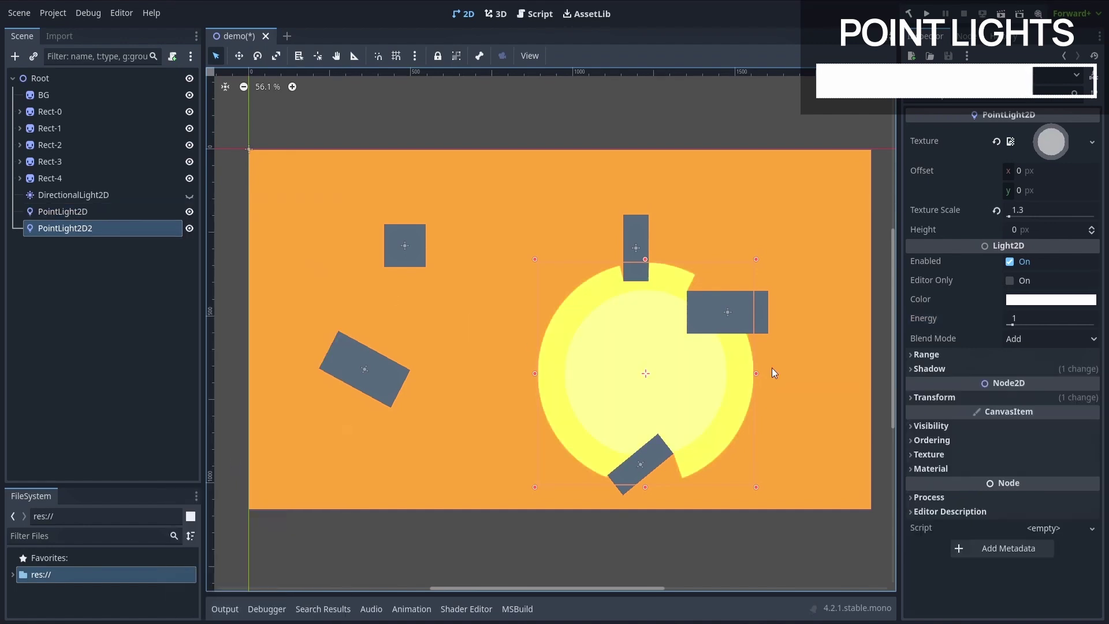
{"action": "key", "text": "w"}
{"action": "left_click_drag", "start_coordinate": [770, 367], "coordinate": [515, 302]}
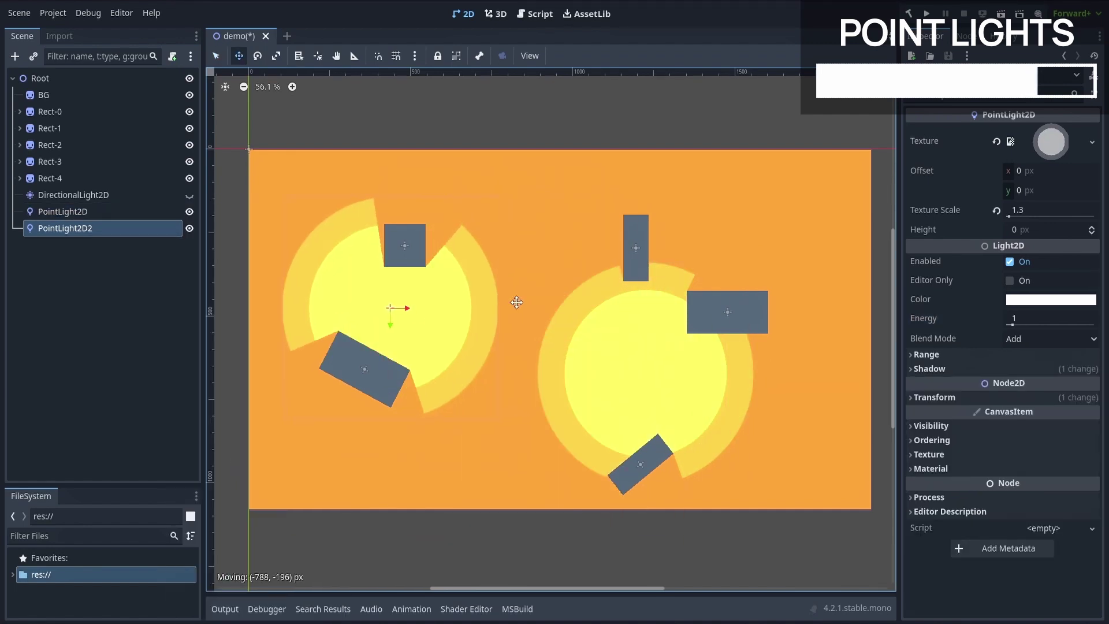
Step: Set PointLight2D2's Texture Scale to 2 and Energy to 0.6
{"action": "left_click", "coordinate": [1052, 208]}
{"action": "type", "text": "2"}
{"action": "left_click", "coordinate": [1040, 318]}
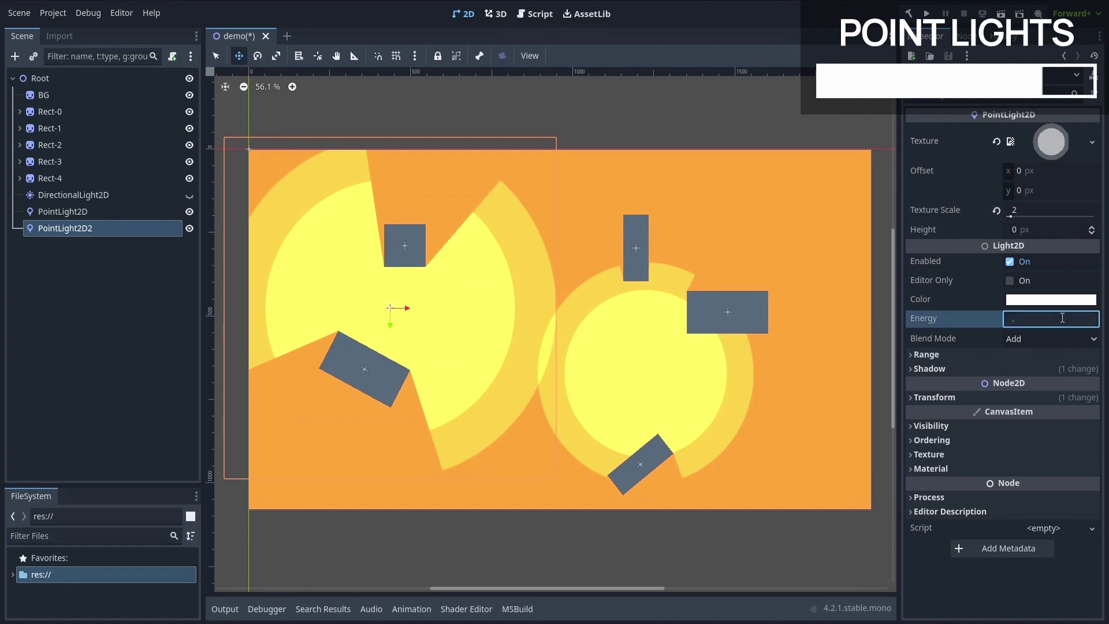
{"action": "type", "text": "0.6"}
{"action": "key", "text": "Return"}
{"action": "key", "text": "q"}
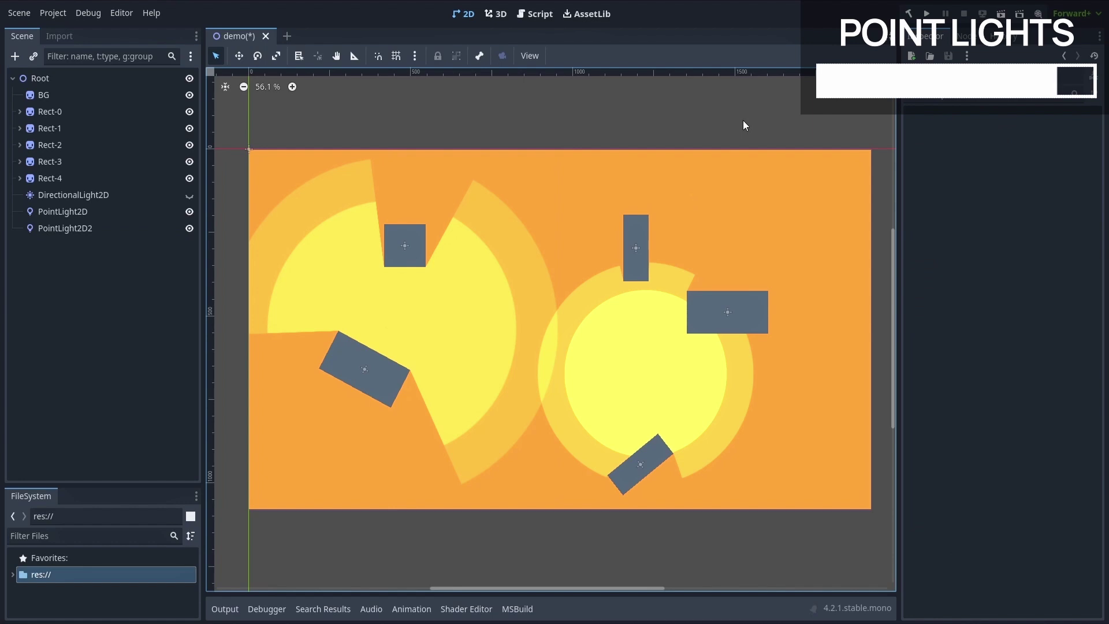
Step: Make DirectionalLight2D visible again so its diagonal shadows return
{"action": "left_click", "coordinate": [189, 196]}
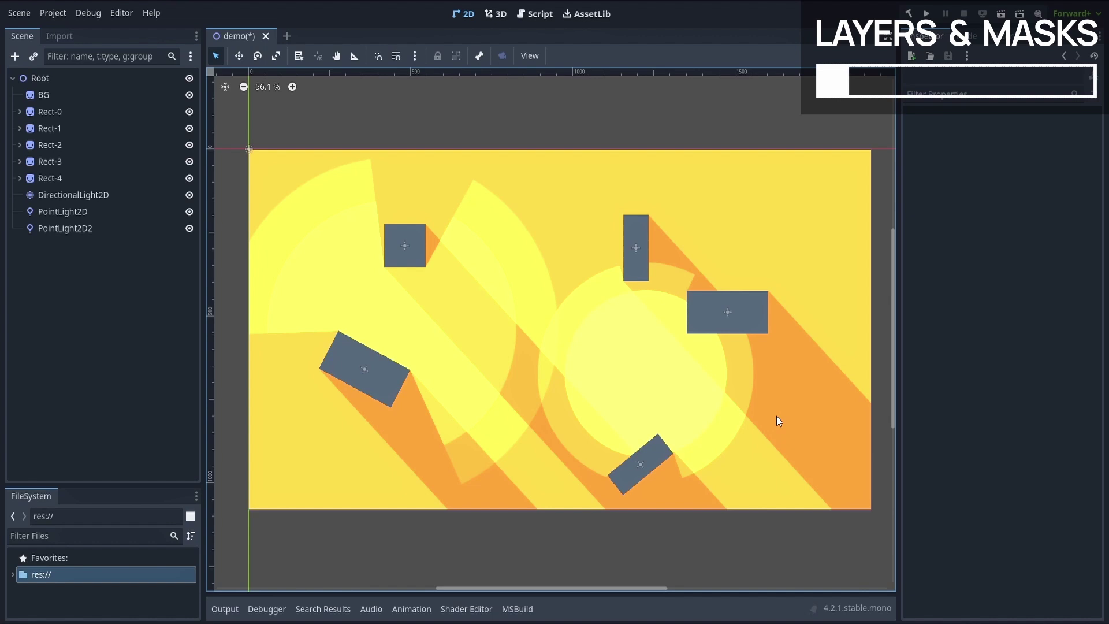
Step: Select Rect-0's LightOccluder2D and remove layer 1 from its Occluder Light Mask
{"action": "left_click", "coordinate": [19, 111]}
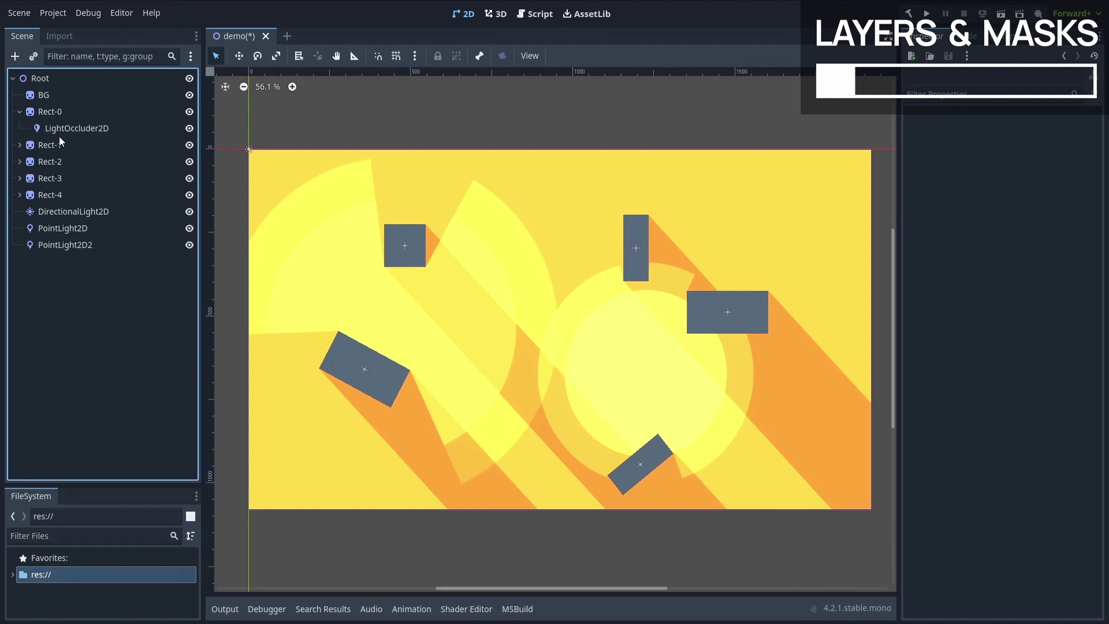
{"action": "left_click", "coordinate": [82, 130]}
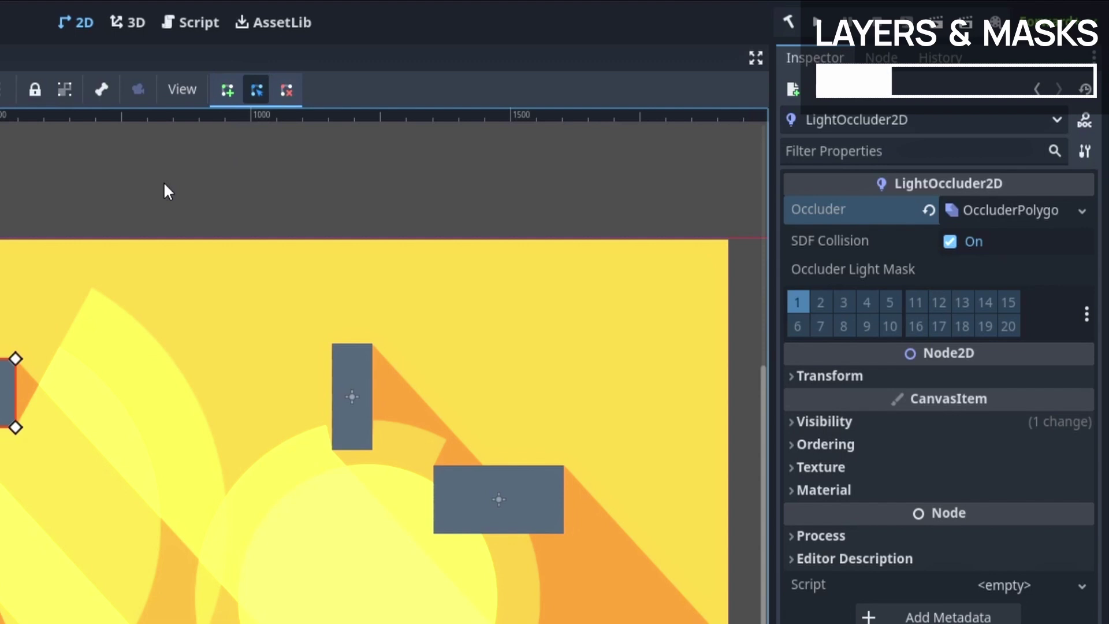
{"action": "left_click", "coordinate": [819, 306]}
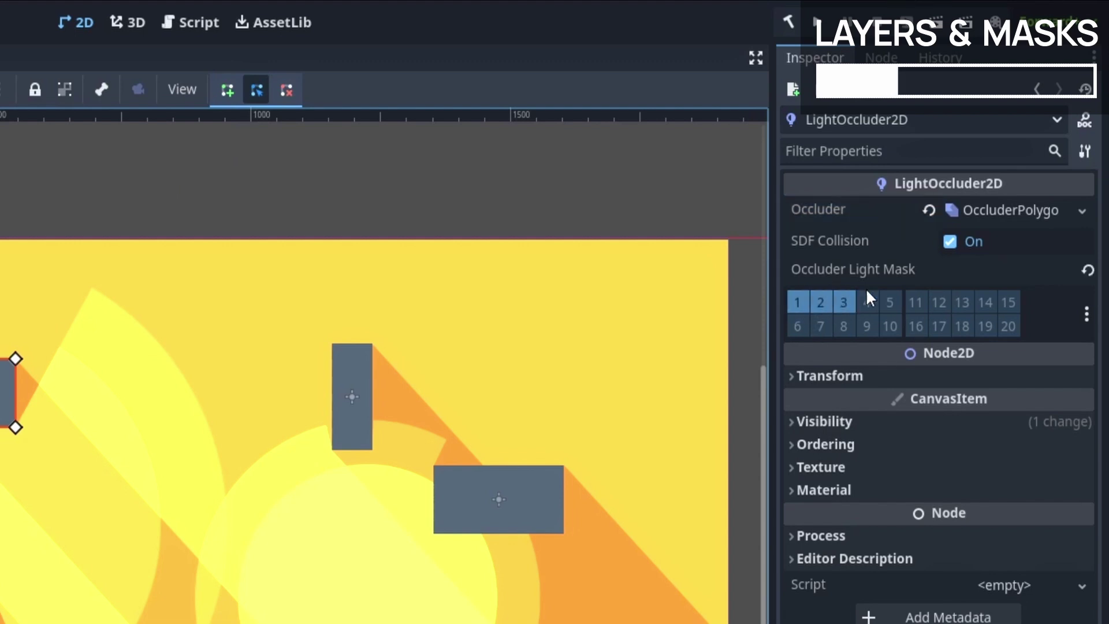
{"action": "left_click", "coordinate": [823, 296]}
{"action": "left_click", "coordinate": [917, 301]}
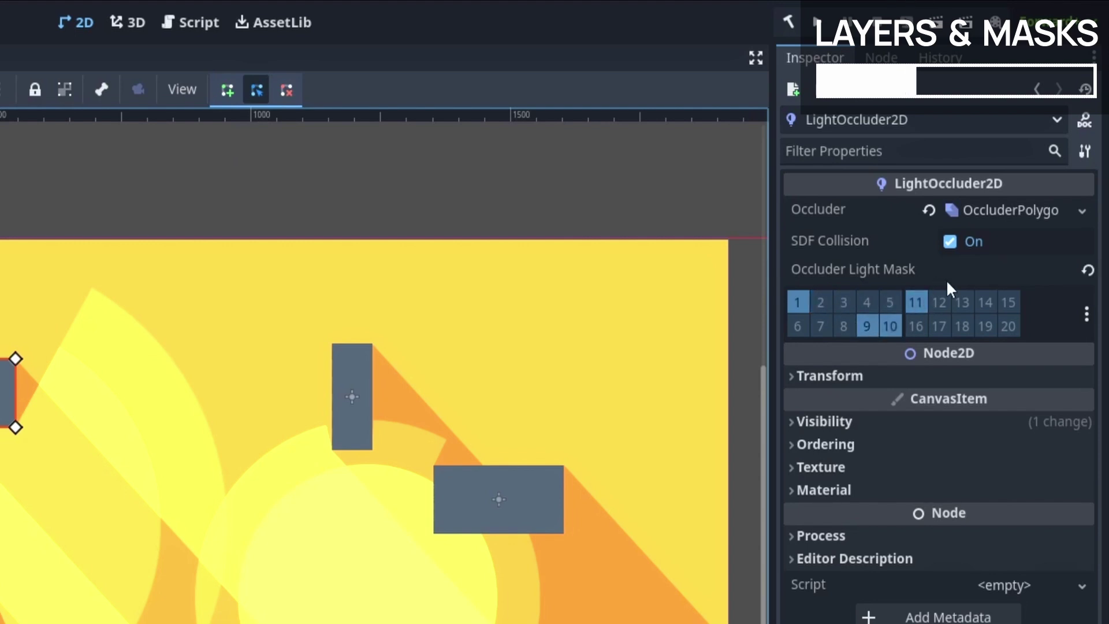
{"action": "left_click", "coordinate": [1087, 270]}
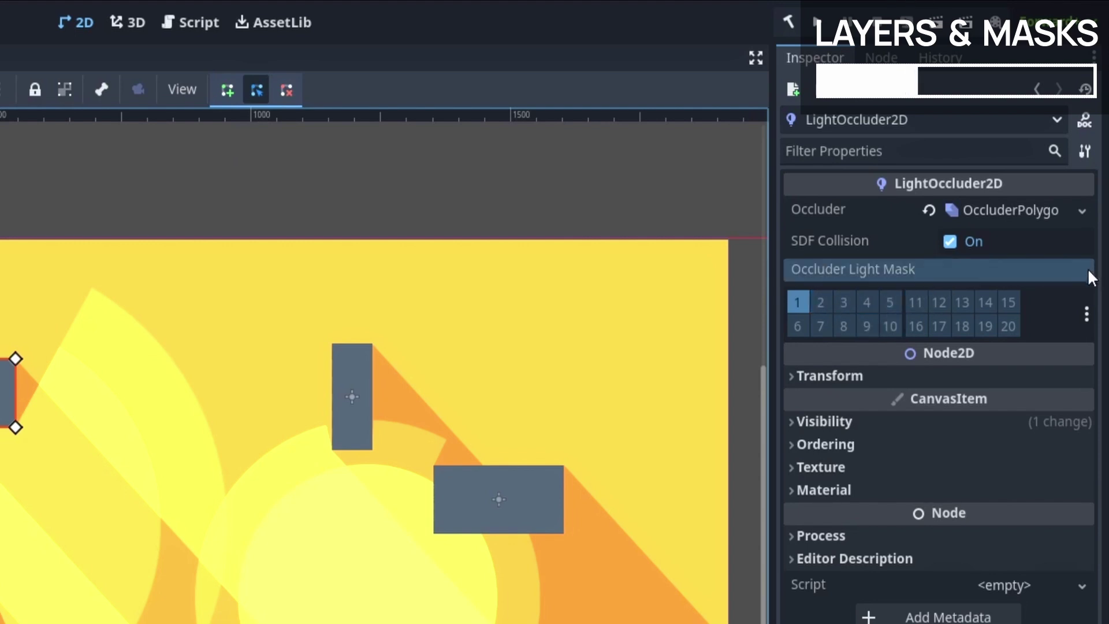
{"action": "left_click", "coordinate": [796, 301]}
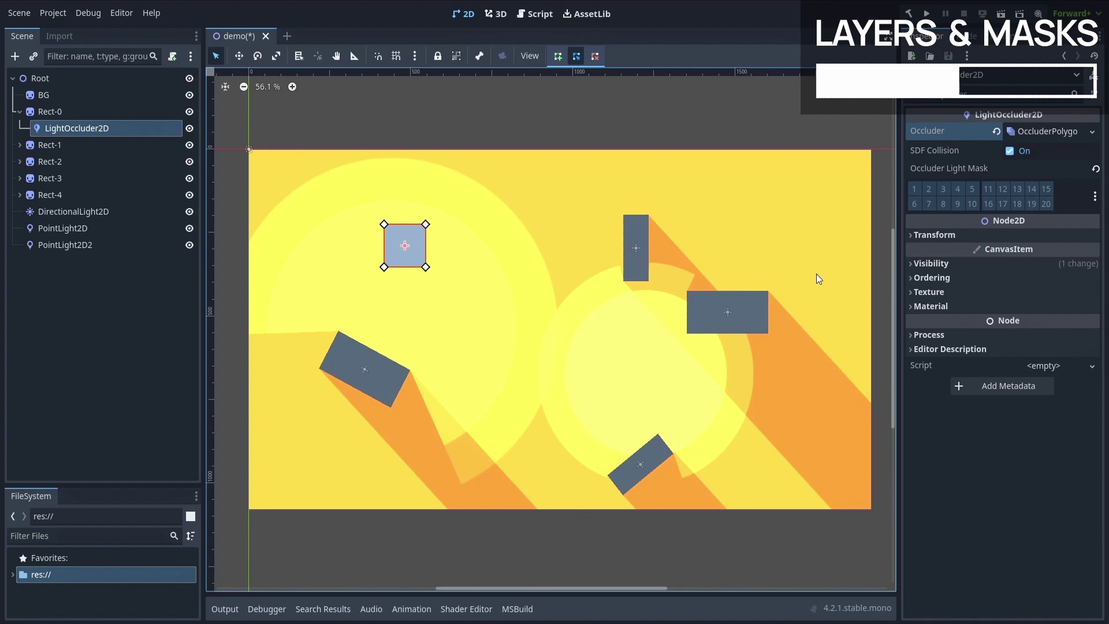
Step: Put Rect-0's occluder on layer 2 and set PointLight2D2's shadow Item Cull Mask to layer 2 only
{"action": "left_click", "coordinate": [929, 189]}
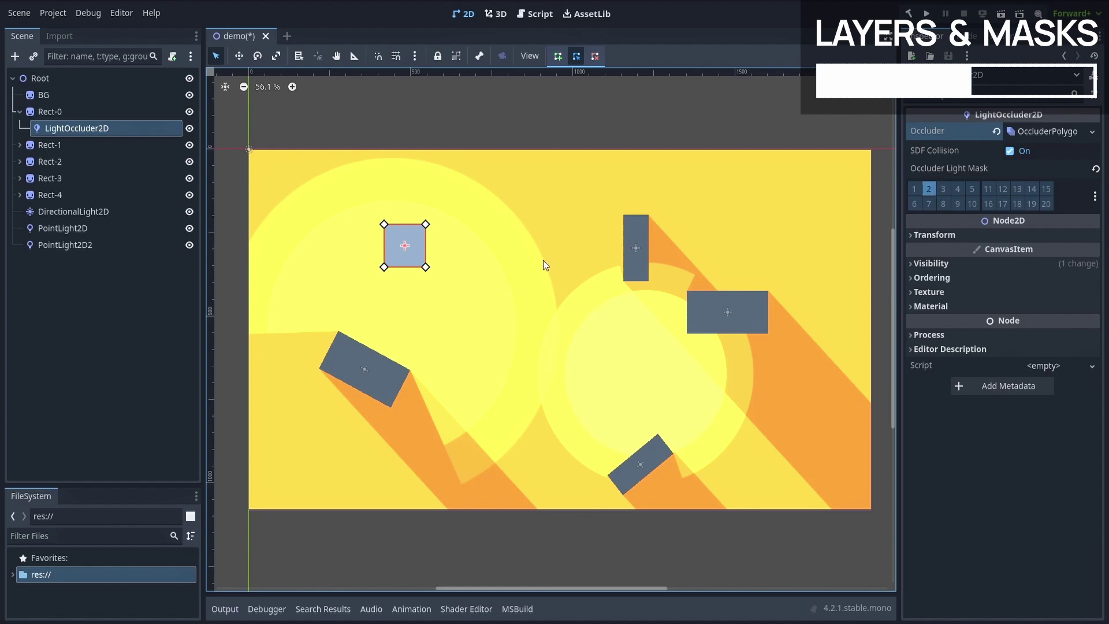
{"action": "left_click", "coordinate": [115, 244]}
{"action": "left_click", "coordinate": [967, 369]}
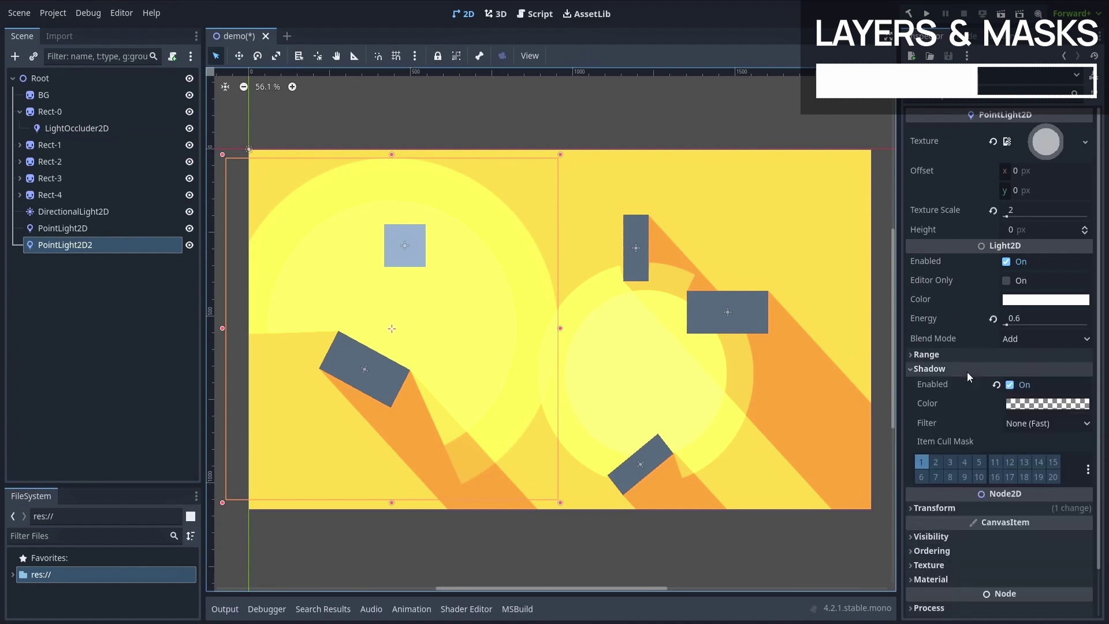
{"action": "scroll", "coordinate": [923, 398], "scroll_direction": "down", "scroll_amount": 2}
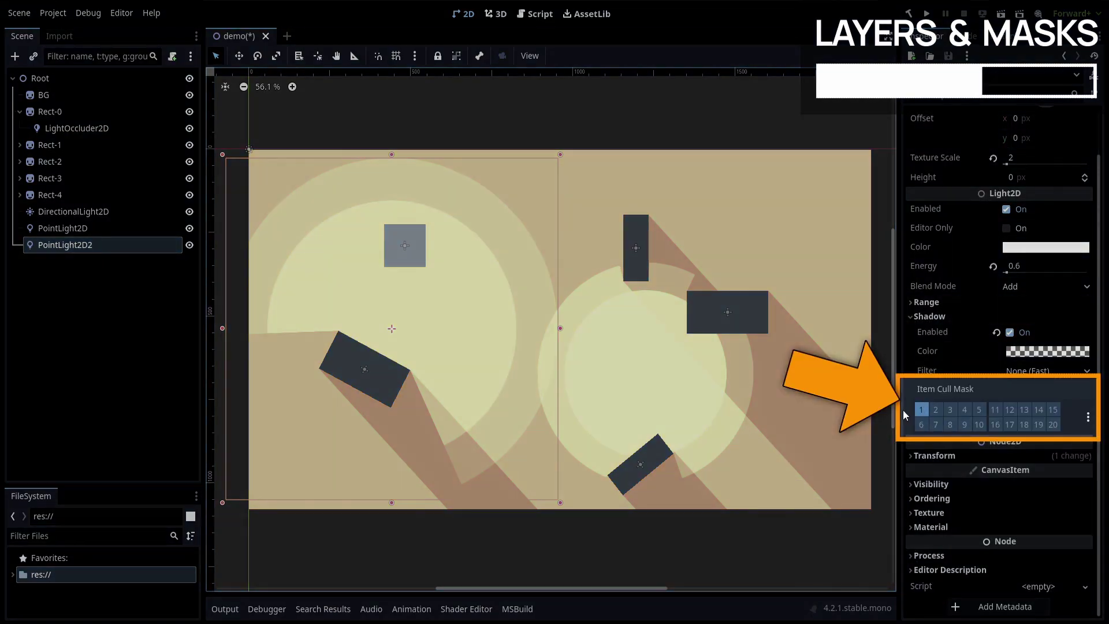
{"action": "left_click", "coordinate": [920, 408]}
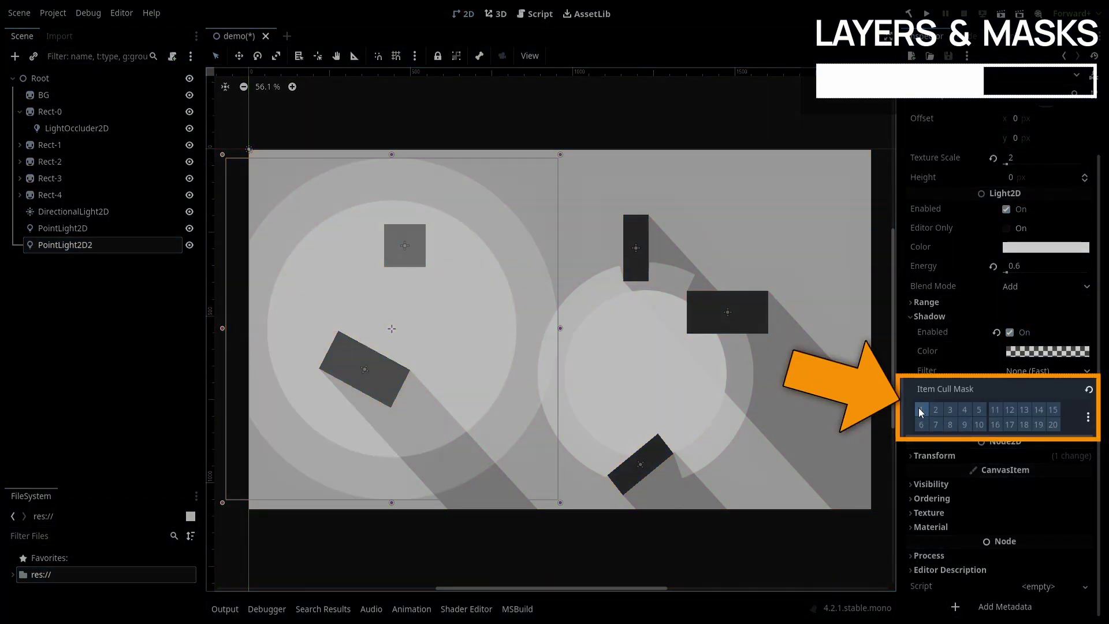
{"action": "left_click", "coordinate": [936, 408]}
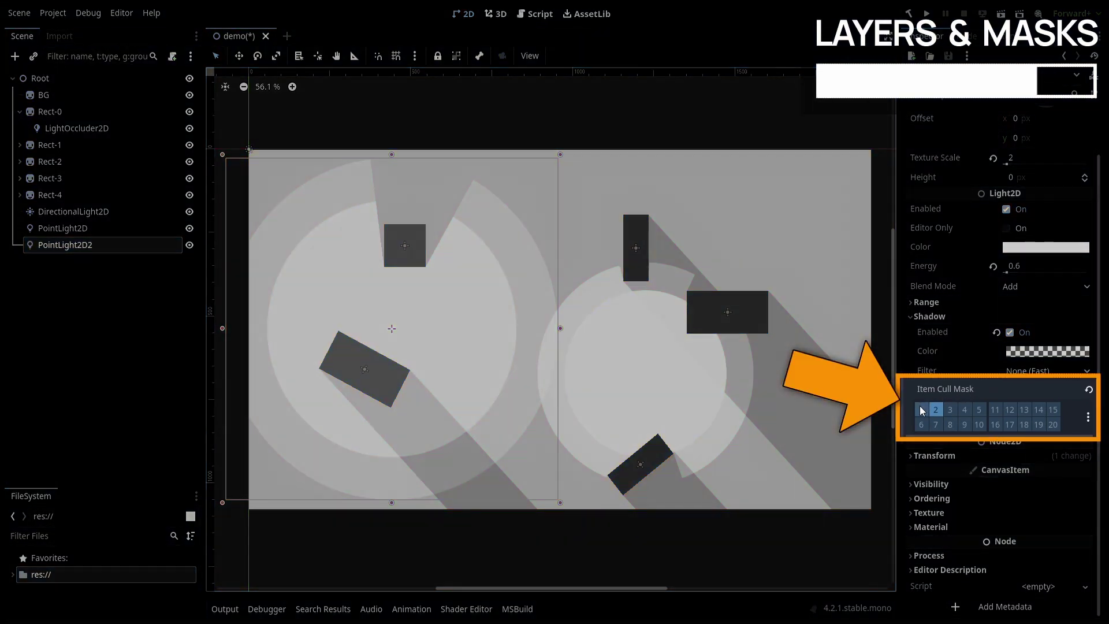
Step: Re-enable layer 1 in PointLight2D2's shadow Item Cull Mask alongside layer 2
{"action": "left_click", "coordinate": [922, 410]}
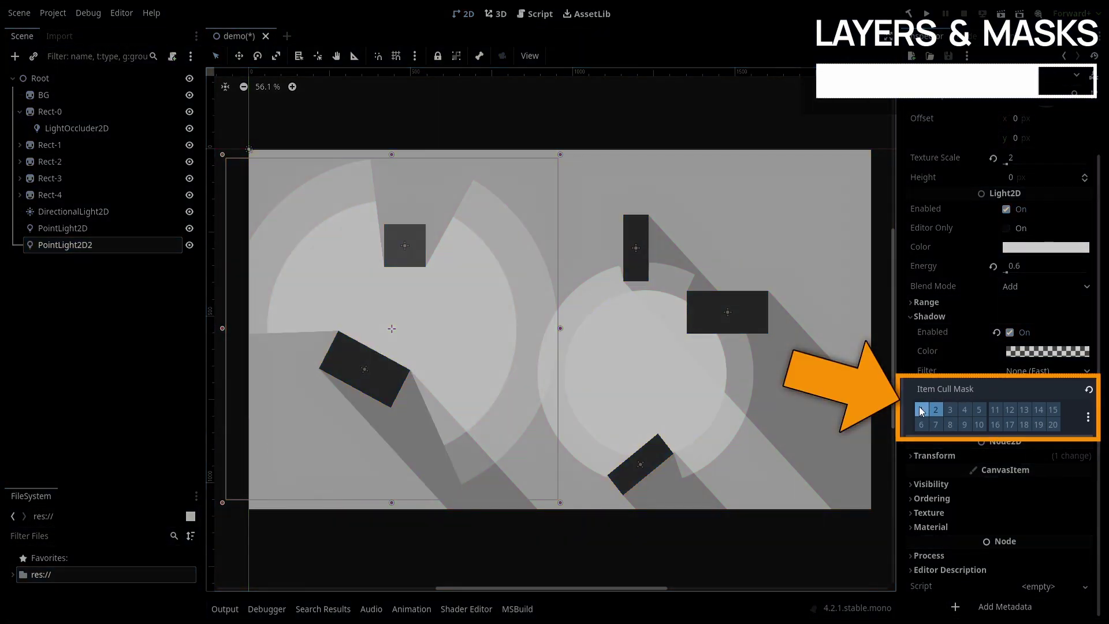